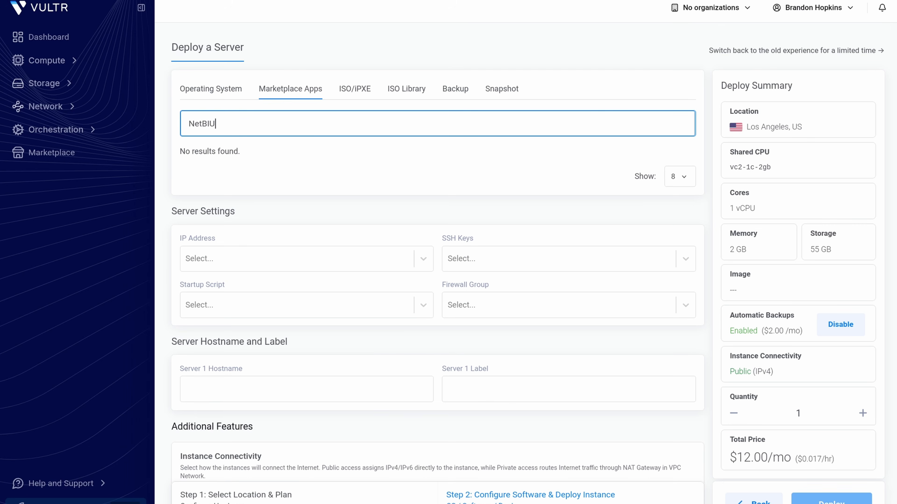
click(255, 176)
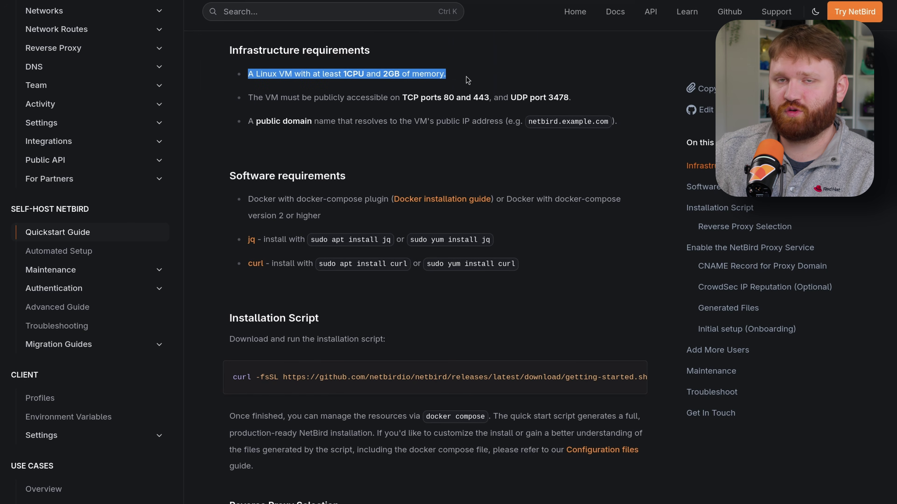
Examine the infrastructure requirements, installation script and reverse proxy options in NetBird's self-hosting Quickstart Guide
click(476, 79)
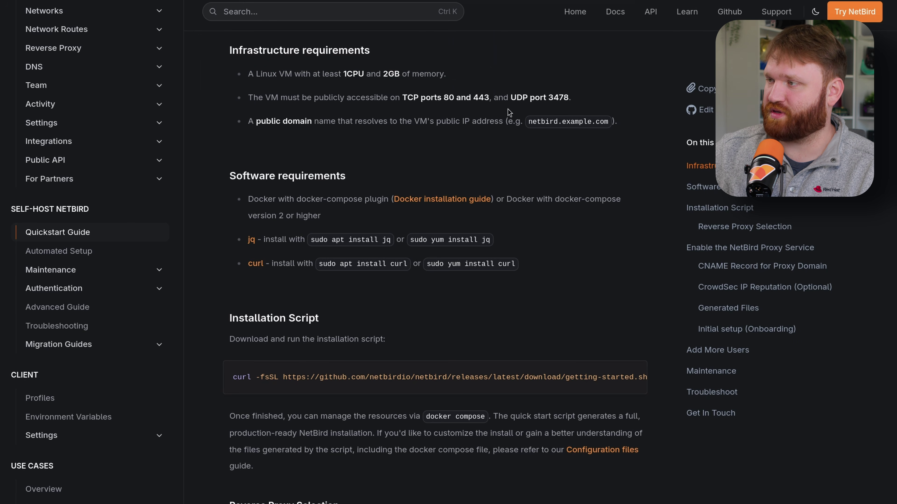
drag(571, 99, 409, 99)
click(456, 101)
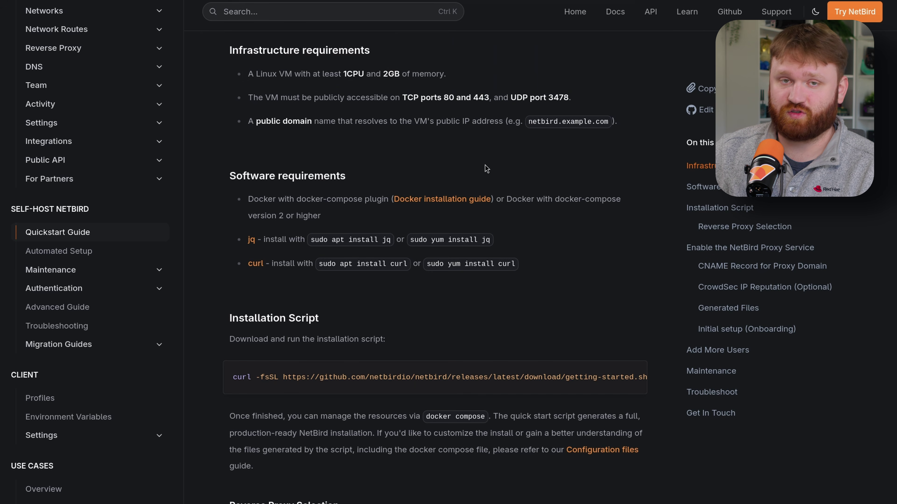
scroll(498, 188, down, 5)
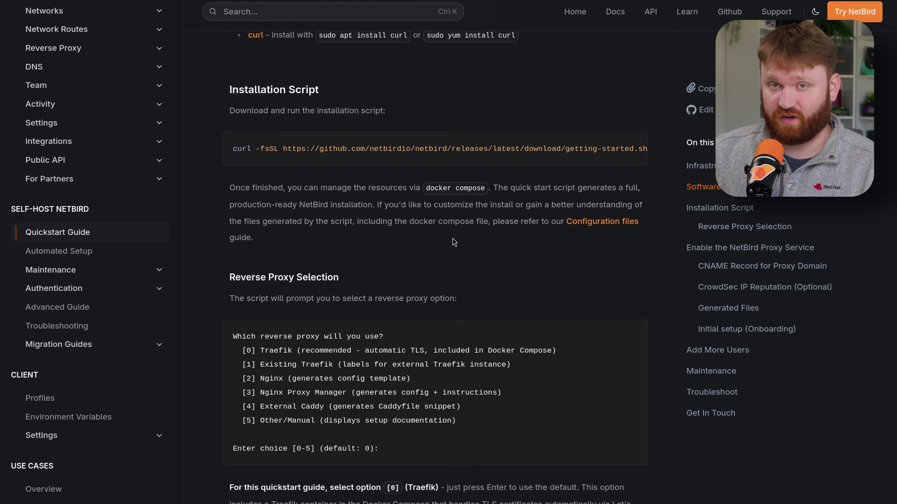
scroll(452, 238, down, 4)
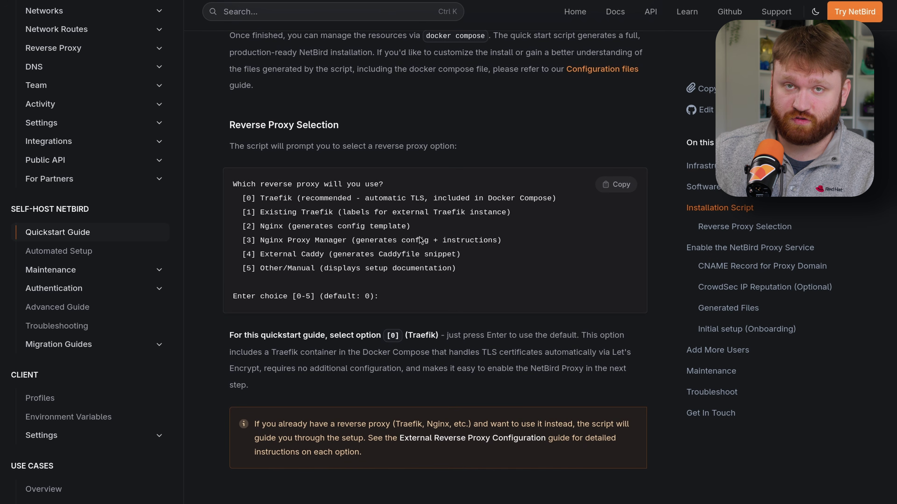
drag(255, 197, 512, 198)
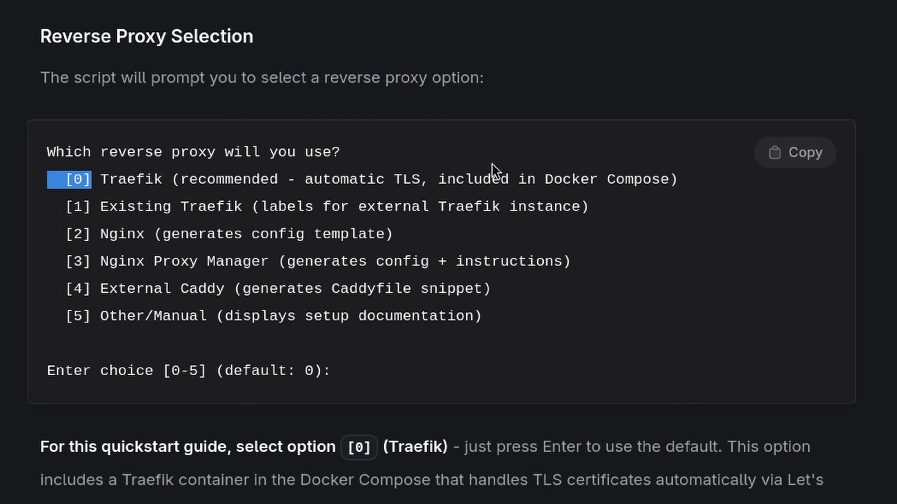
click(623, 178)
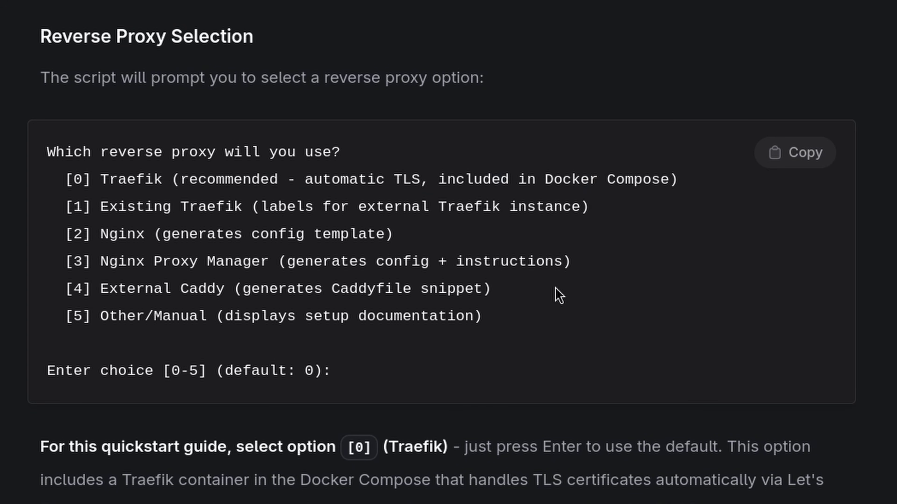
scroll(623, 313, down, 10)
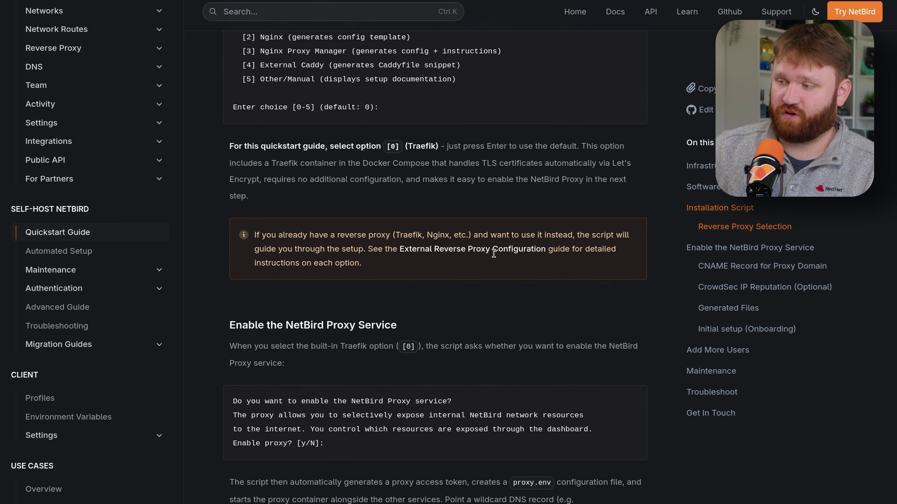
Examine the guide's sections on enabling the NetBird Proxy service, CrowdSec IP reputation and the proxy domain's DNS records
drag(346, 330, 230, 317)
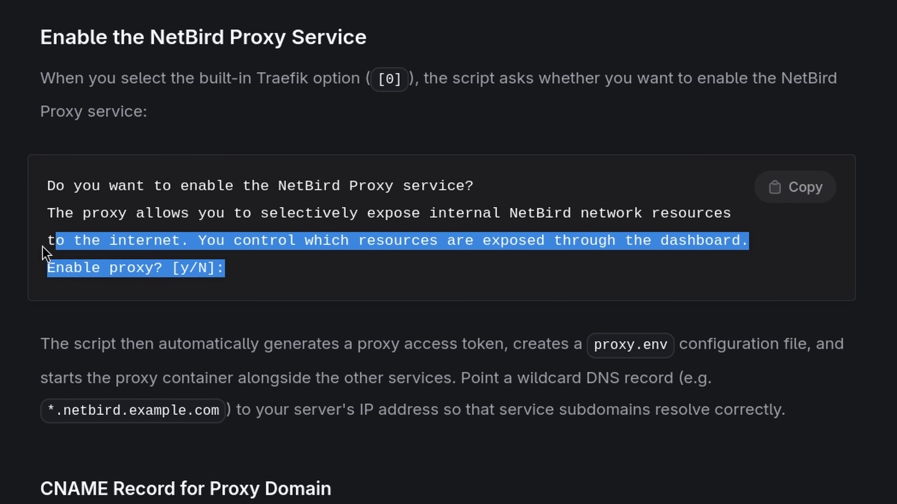
click(367, 249)
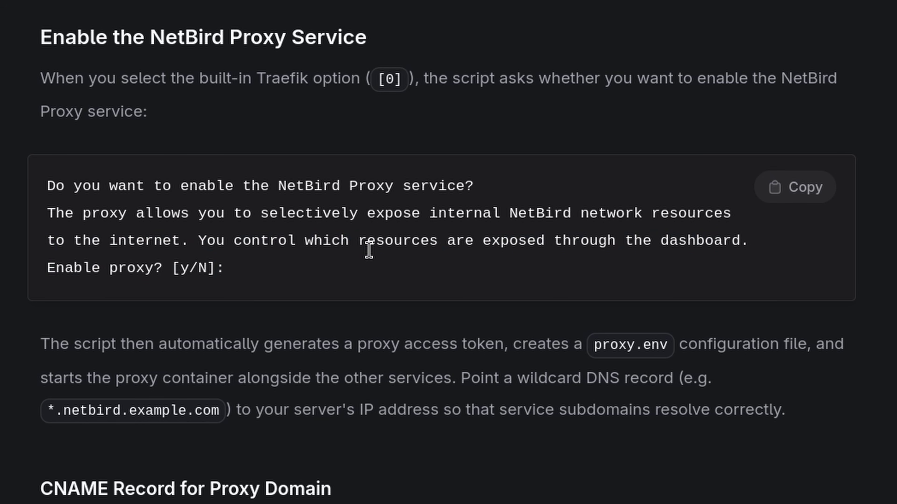
scroll(283, 264, down, 8)
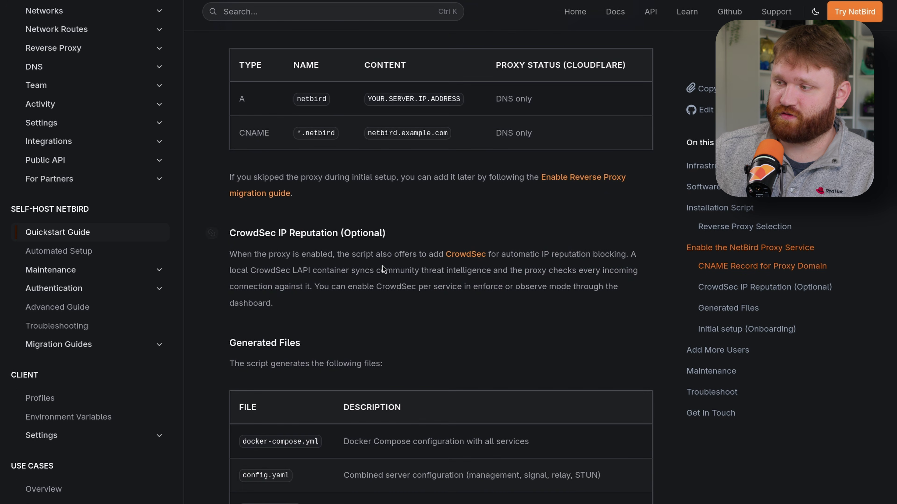
drag(282, 263, 346, 287)
click(395, 310)
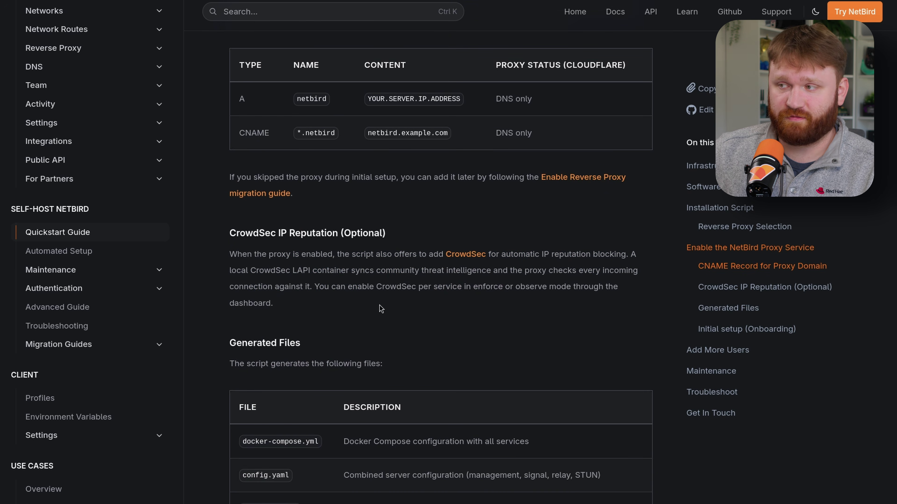
scroll(395, 310, up, 2)
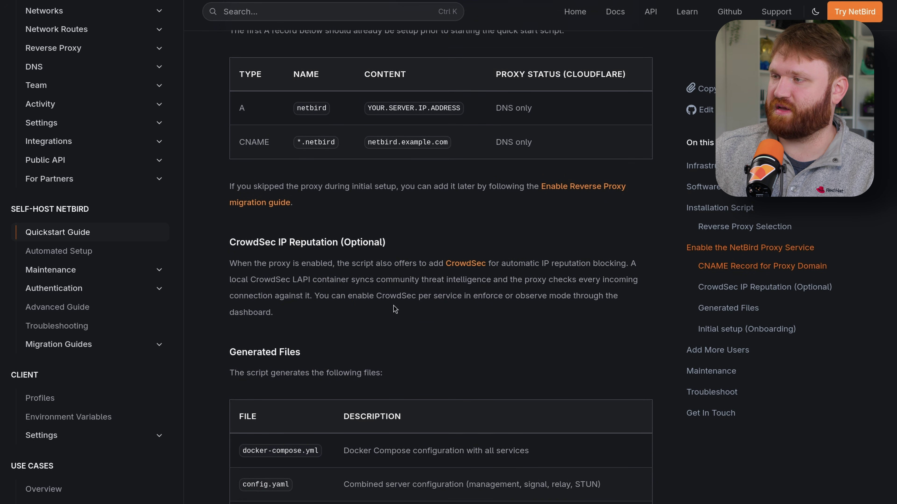
scroll(395, 309, up, 2)
drag(311, 157, 505, 344)
click(506, 343)
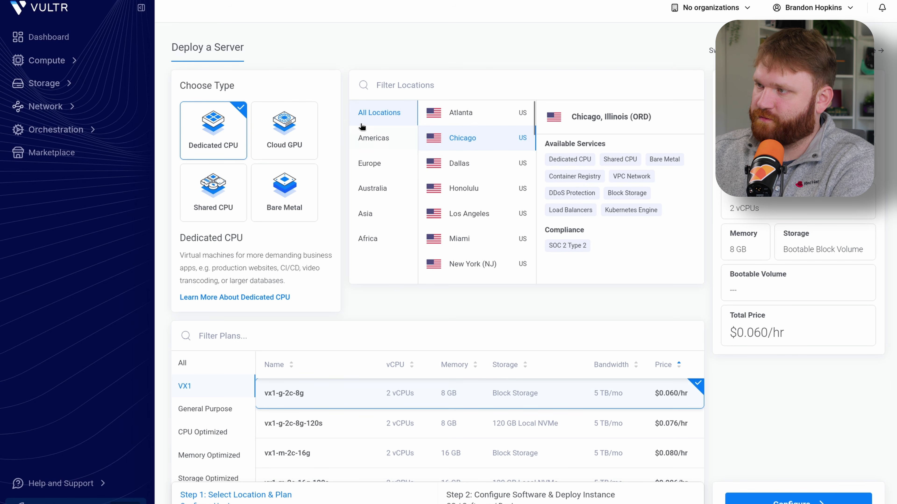
click(466, 216)
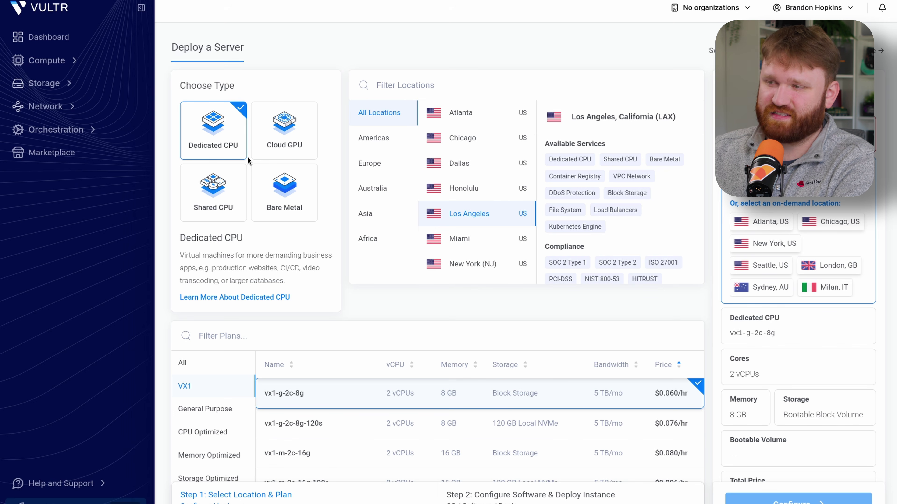
click(219, 199)
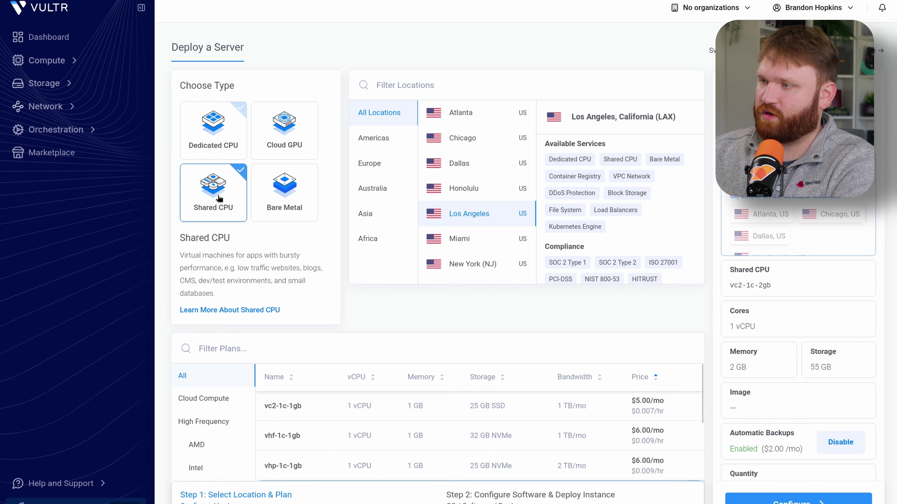
scroll(458, 289, down, 3)
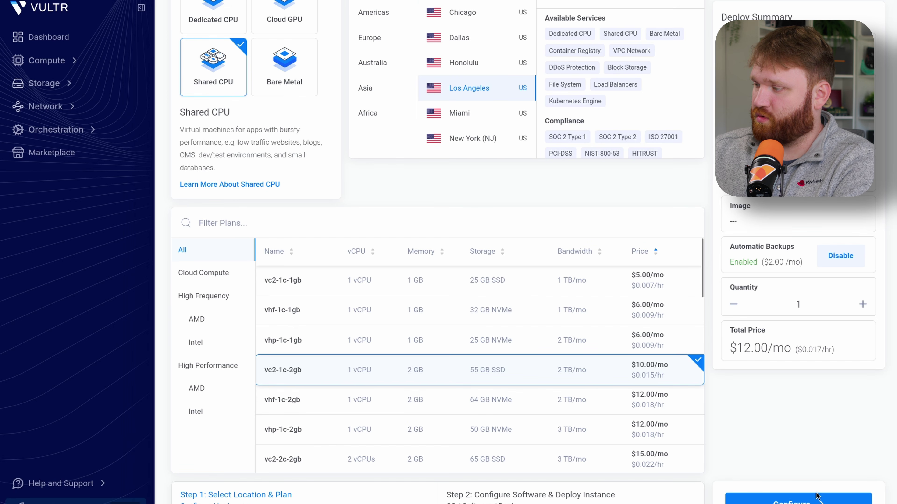
click(818, 494)
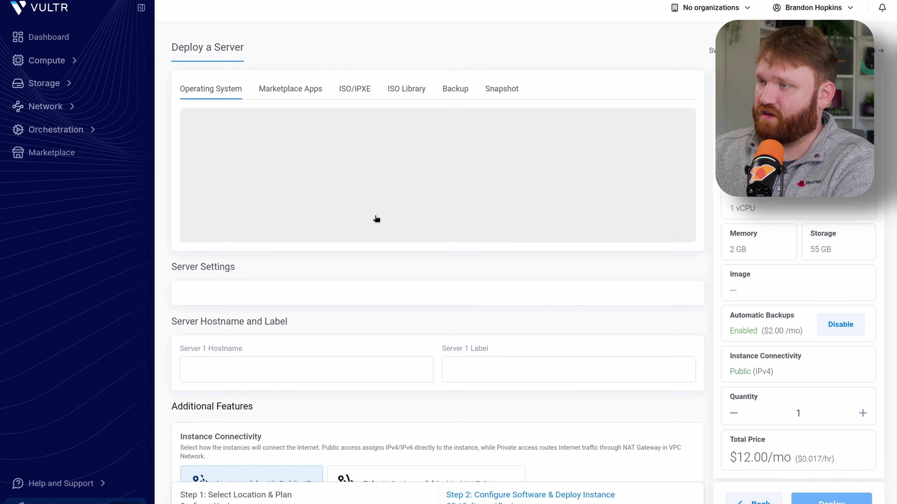
Find the NetBird Server app on Ubuntu 24.04 LTS among the marketplace apps and select it as the image
click(281, 90)
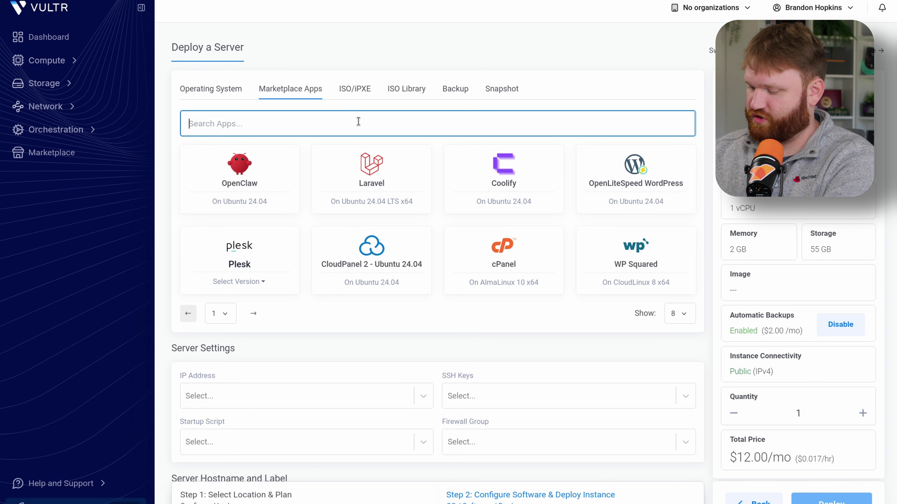
text(Net)
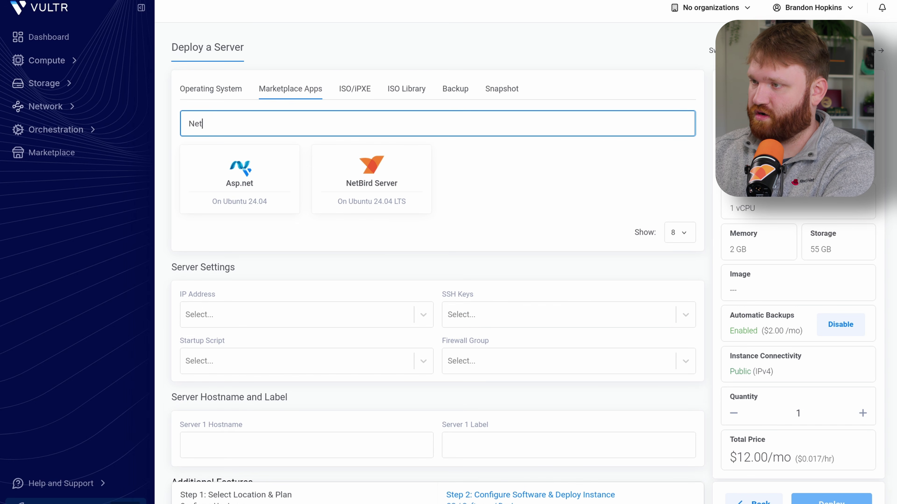
text(Bi)
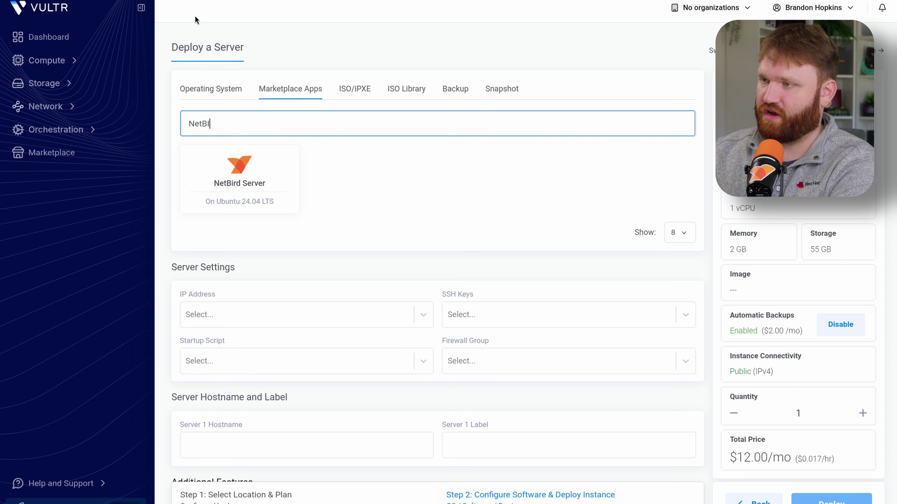
click(255, 173)
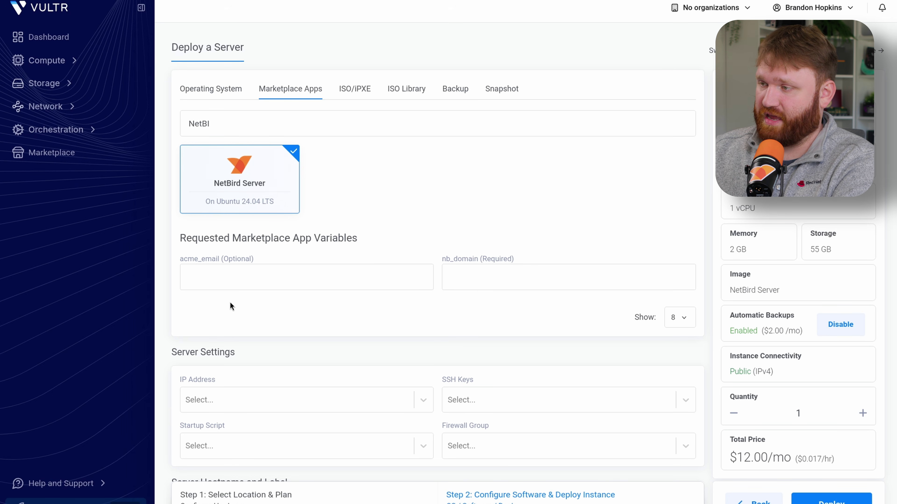
Fill in acme_email with the contact's e-mail and set nb_domain to netbird.twigshi.com, copying the base domain from Cloudflare's DNS records page
click(248, 277)
key(ctrl+v)
click(508, 279)
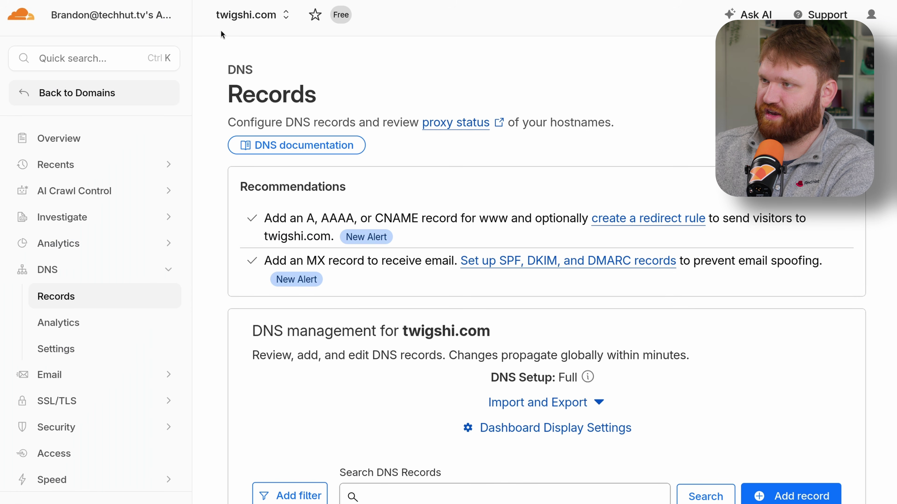
drag(491, 331, 402, 329)
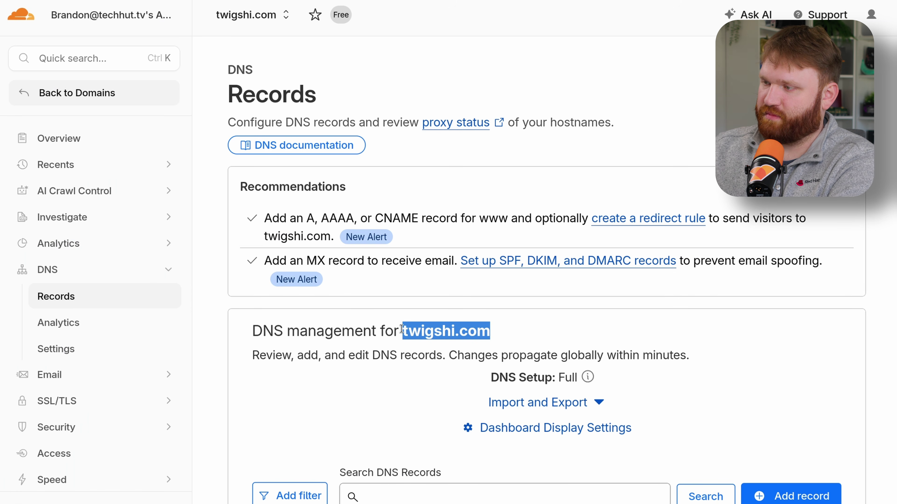
right_click(403, 329)
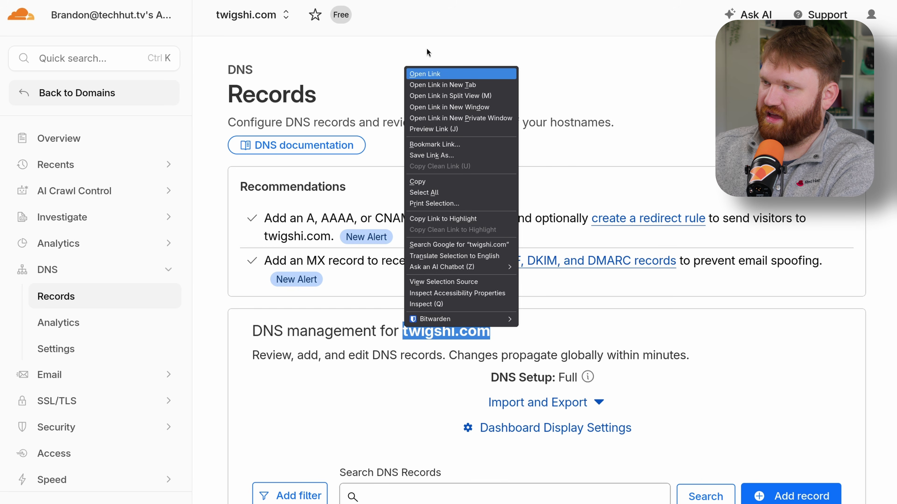
click(453, 180)
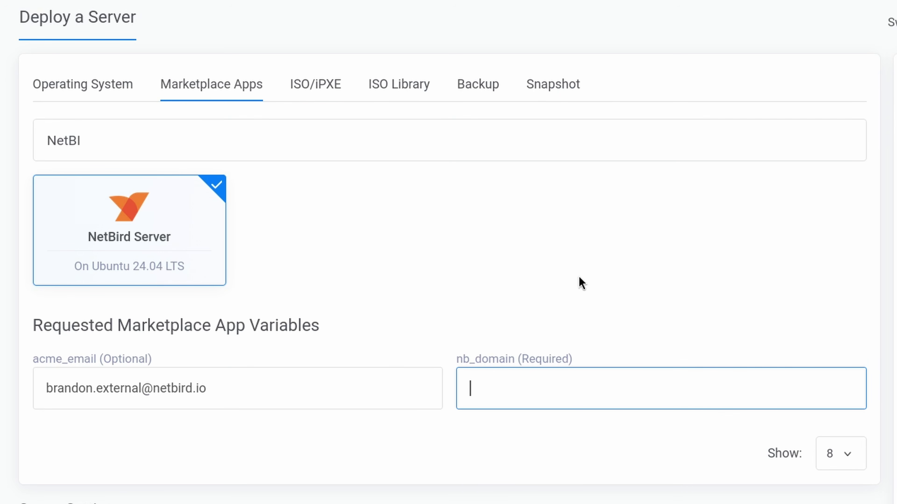
text(netbird.twigshi.com)
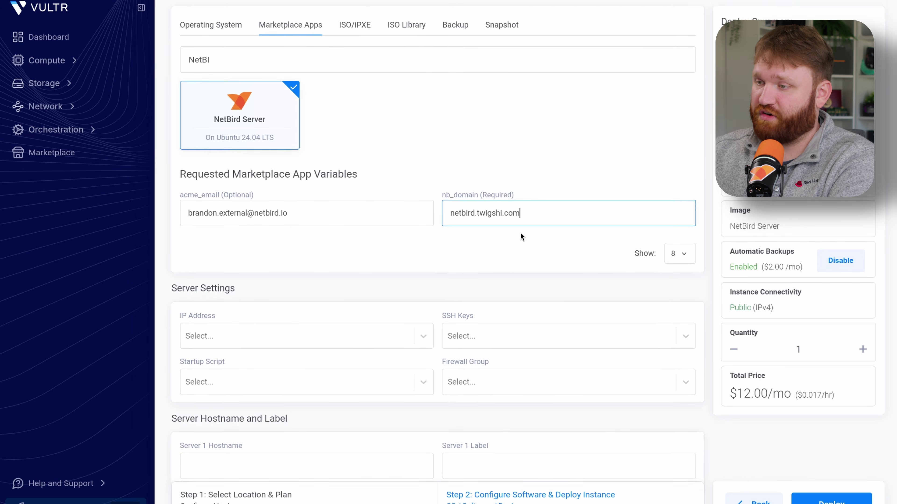
Check which existing IP addresses are offered in the server settings, without assigning one
scroll(590, 421, down, 3)
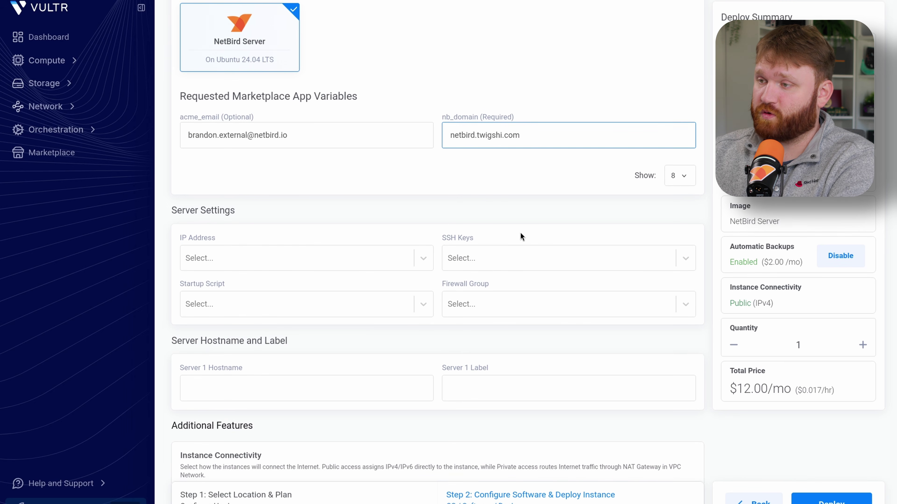
click(228, 254)
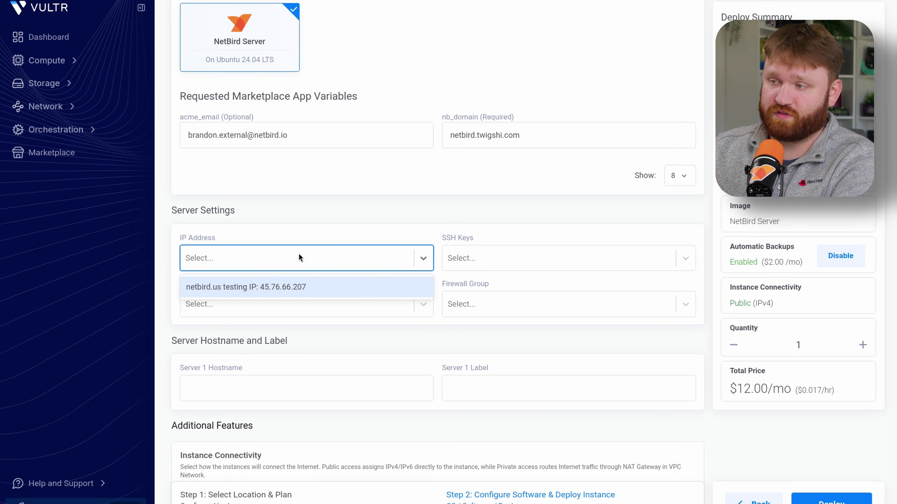
click(280, 211)
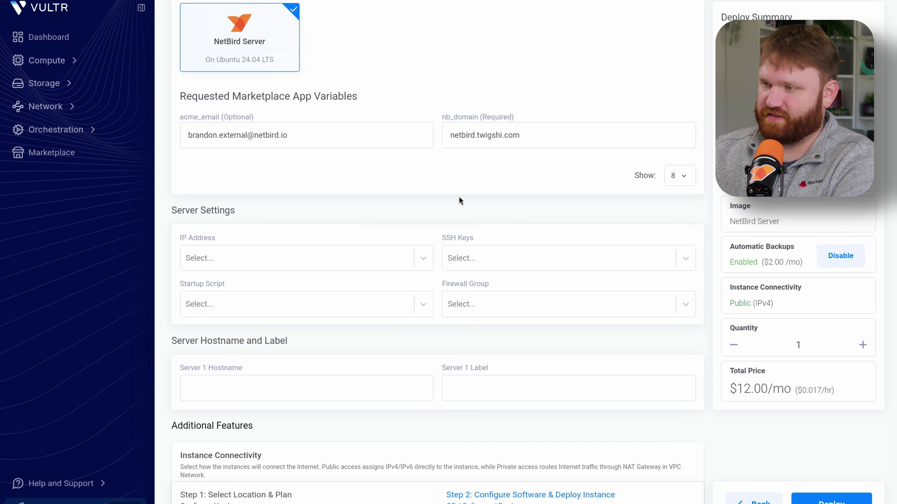
Set the server's hostname and label to vultr-netbird
scroll(416, 210, down, 4)
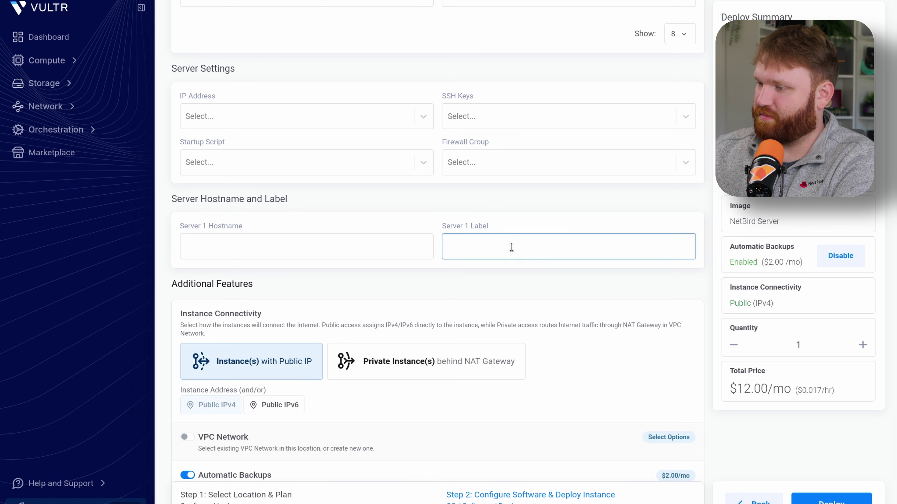
click(306, 243)
text(v)
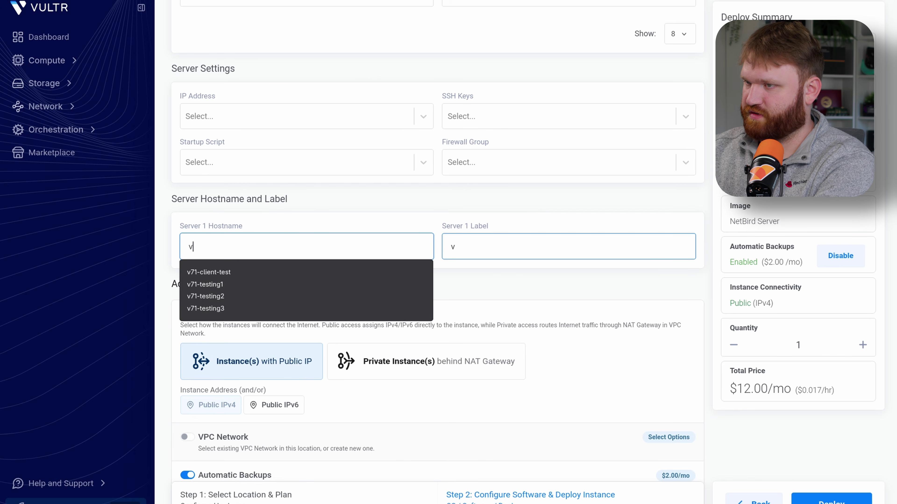
text(ultr-netbird)
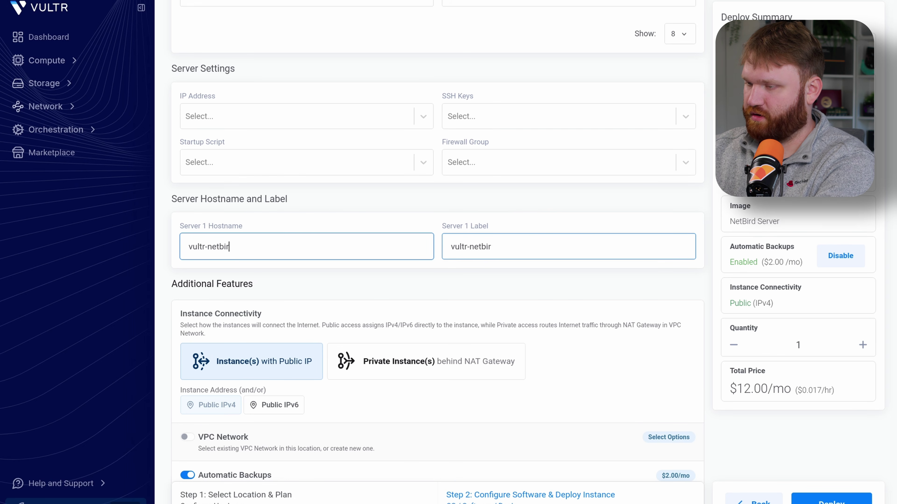
Enable a public IPv6 address for the instance and deploy the server
scroll(507, 240, down, 4)
click(285, 260)
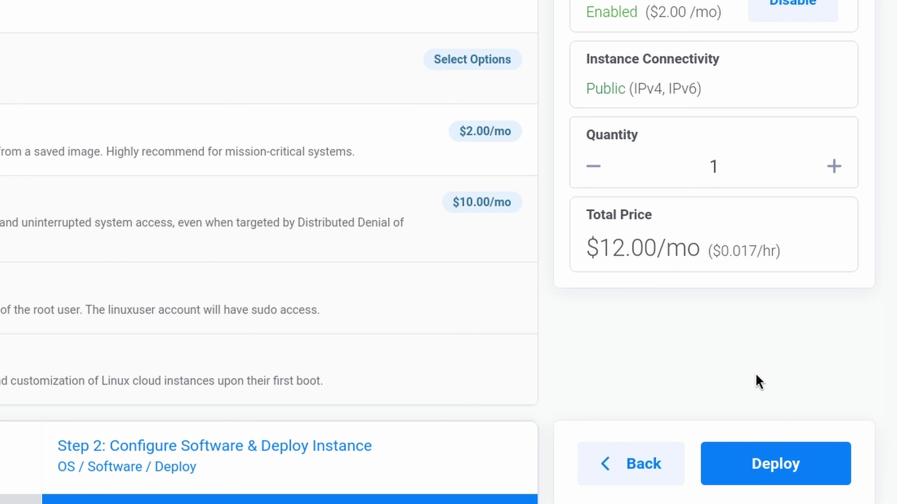
click(766, 472)
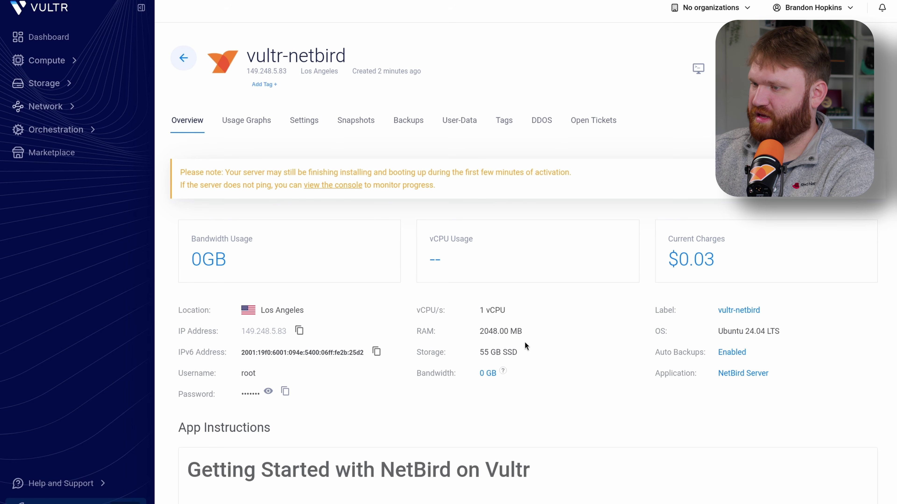
Open the vultr-netbird server's console and arrange its window so both it and the main browser window stay accessible
click(697, 69)
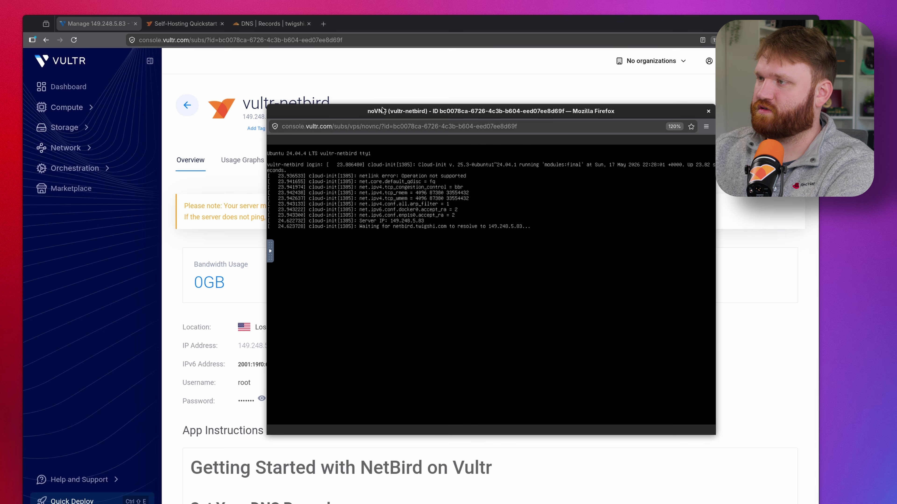
drag(385, 113, 124, 17)
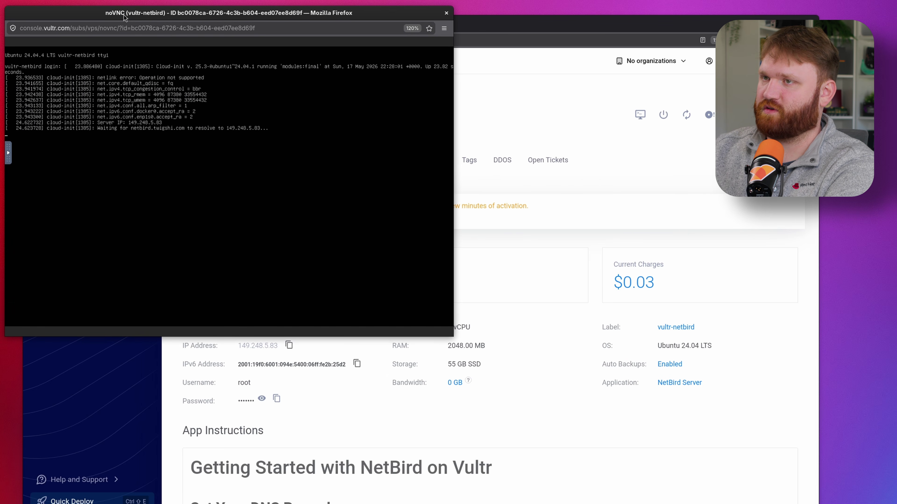
drag(526, 34, 609, 44)
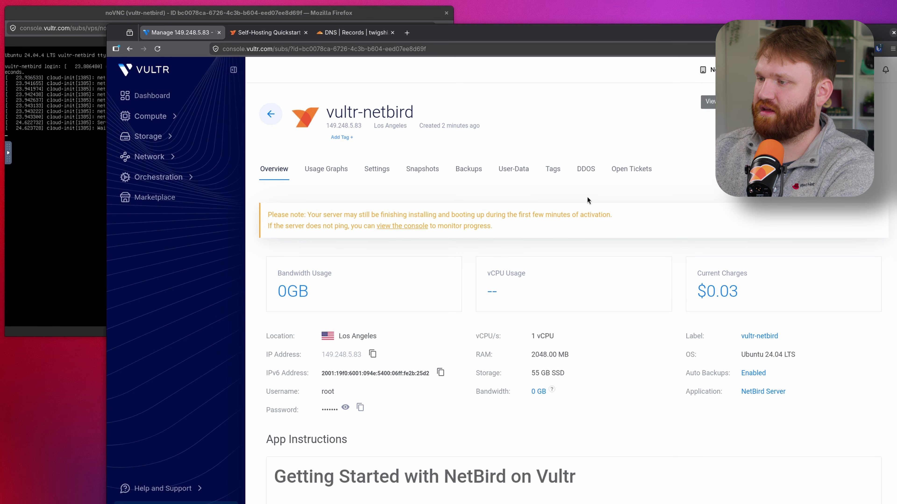
In Cloudflare, add a DNS-only A record named netbird for twigshi.com using the server's copied IPv4 address, 149.248.5.83
click(372, 353)
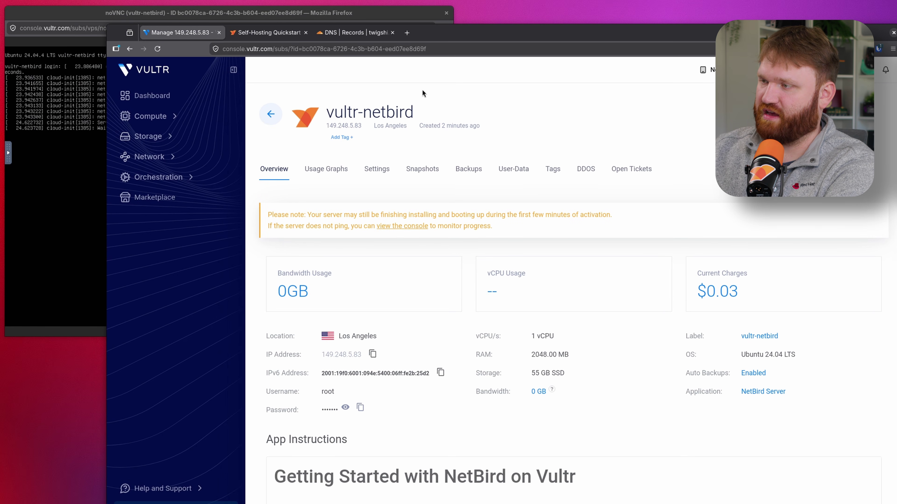
click(348, 35)
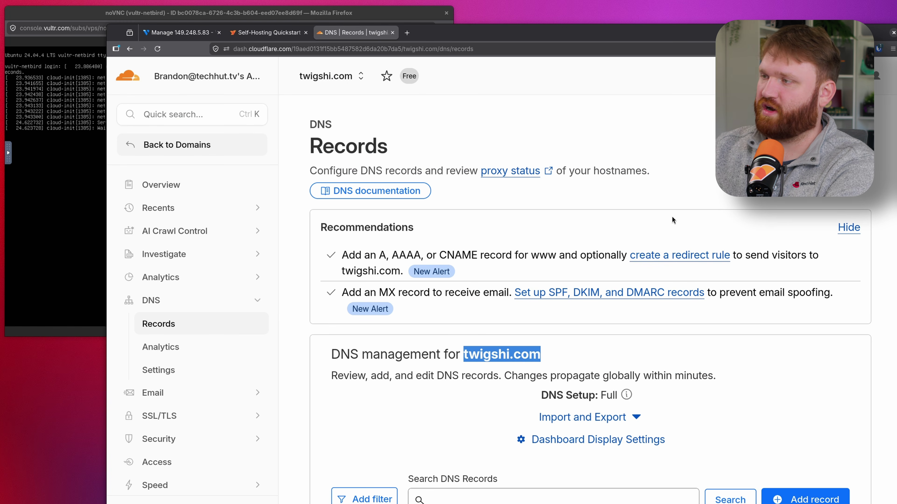
click(640, 251)
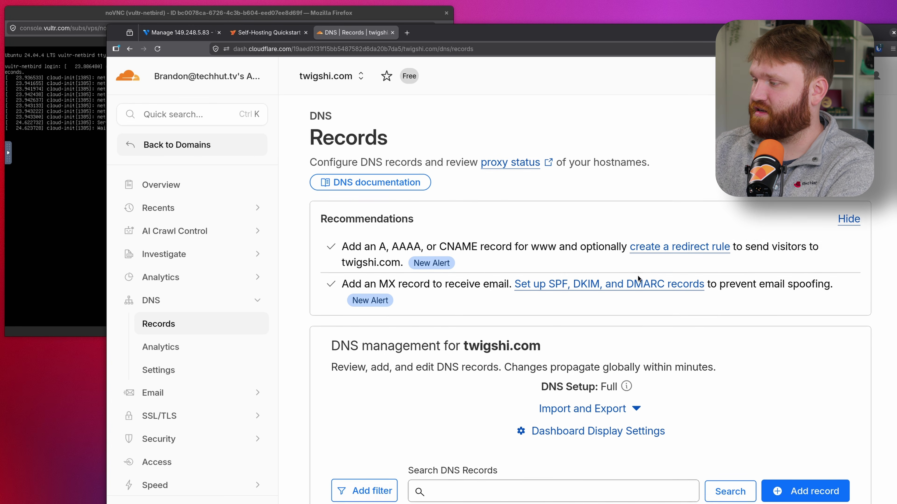
scroll(425, 302, down, 5)
click(791, 326)
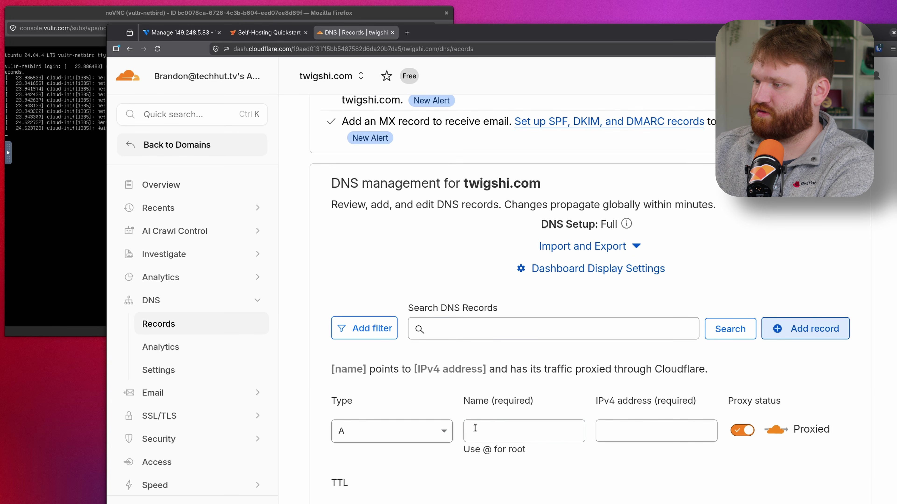
scroll(461, 408, down, 3)
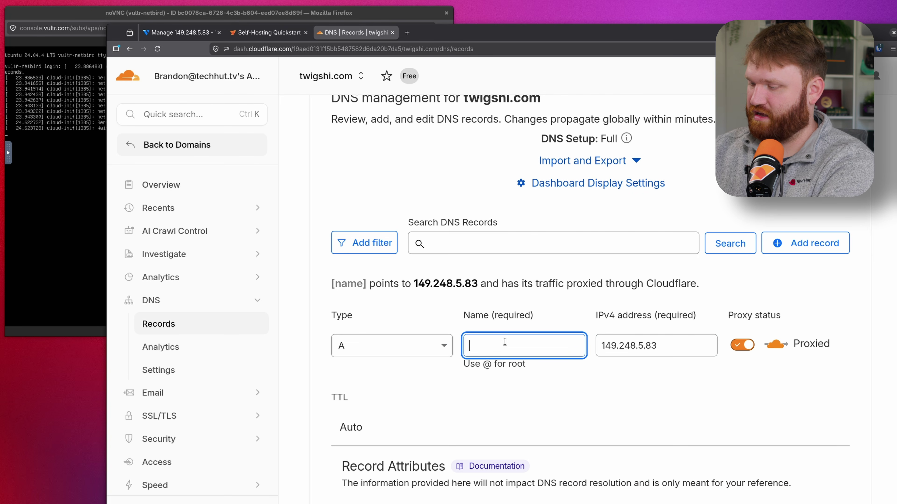
text(netbird)
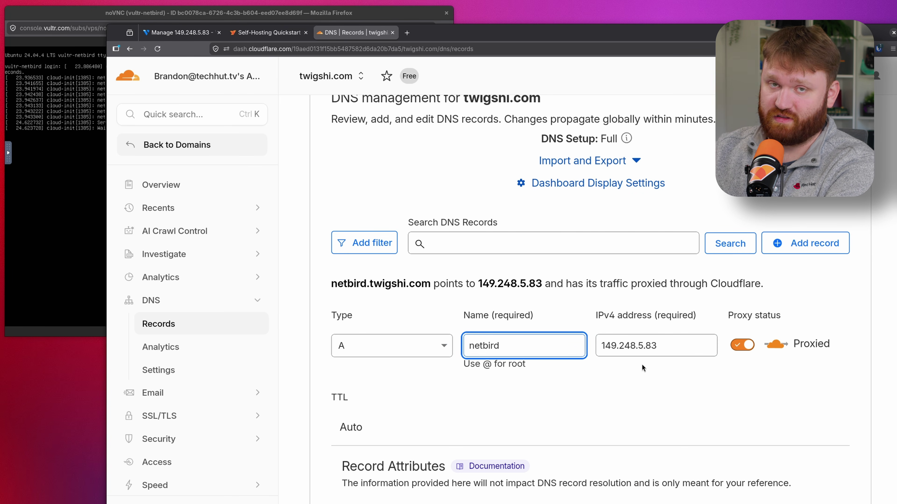
click(743, 346)
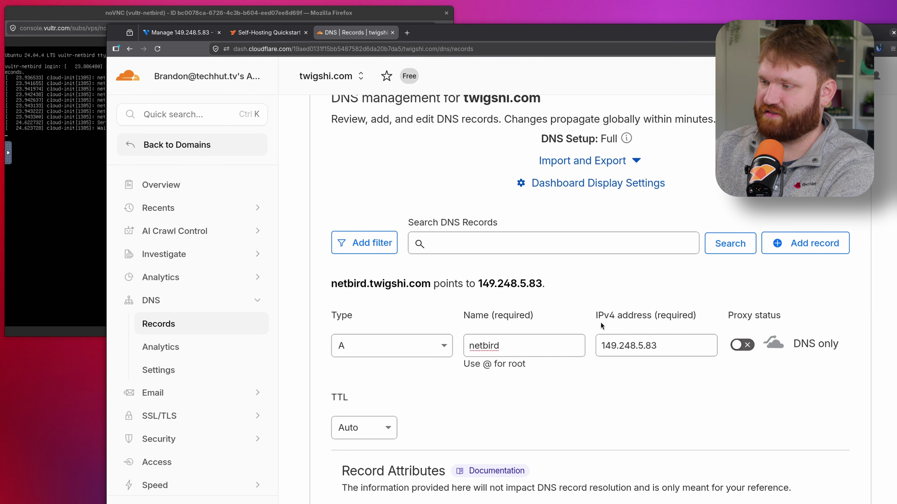
scroll(646, 399, down, 3)
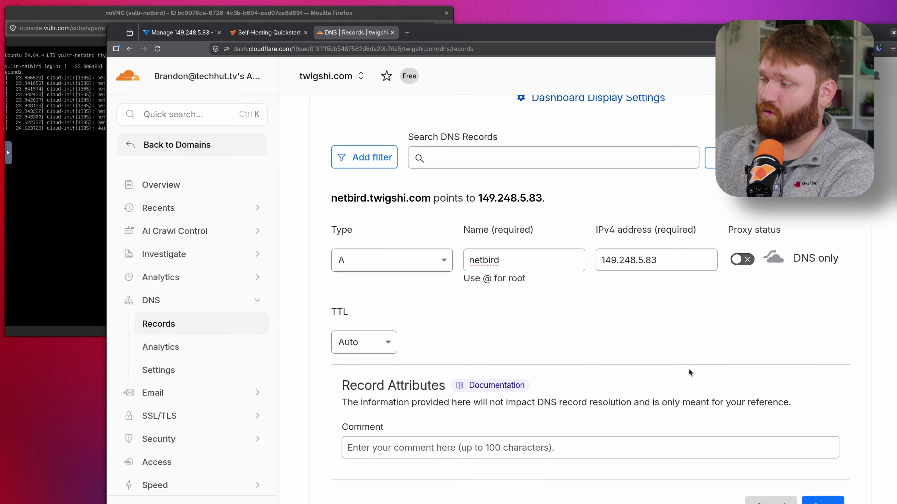
click(822, 500)
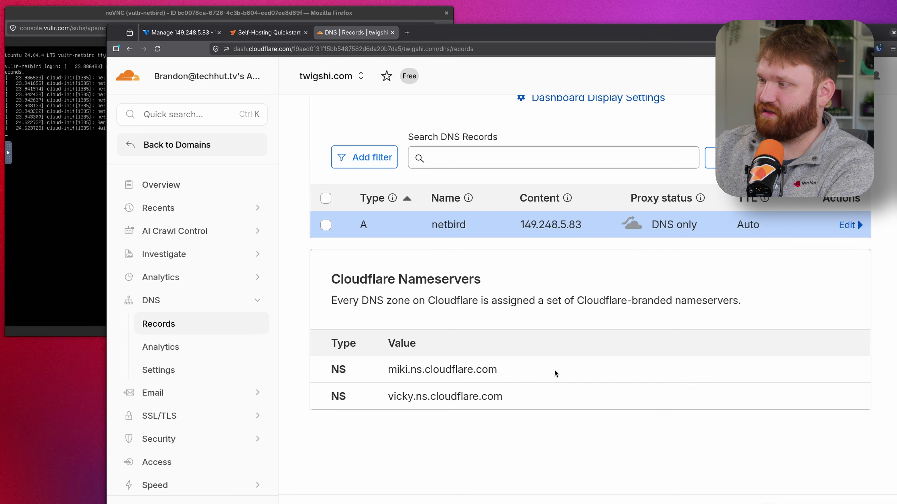
Start a CNAME record named *.netbird, checking the installation progress in the server console along the way
click(817, 158)
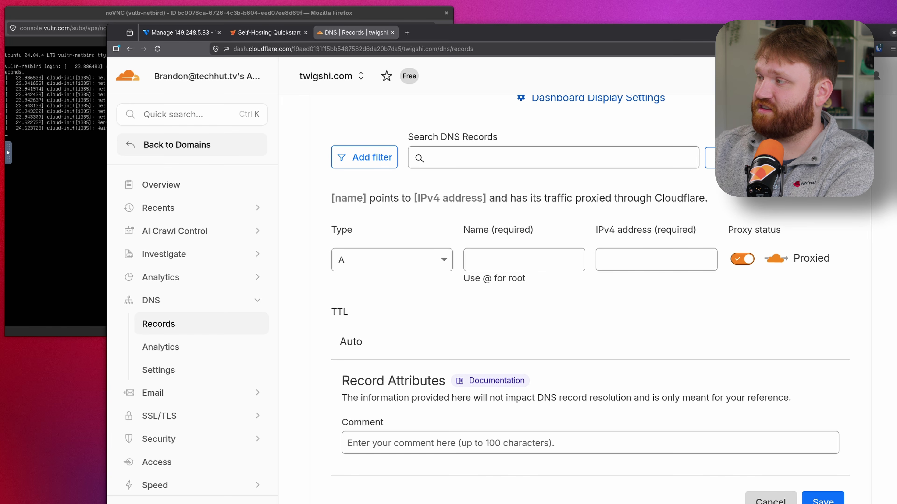
click(61, 212)
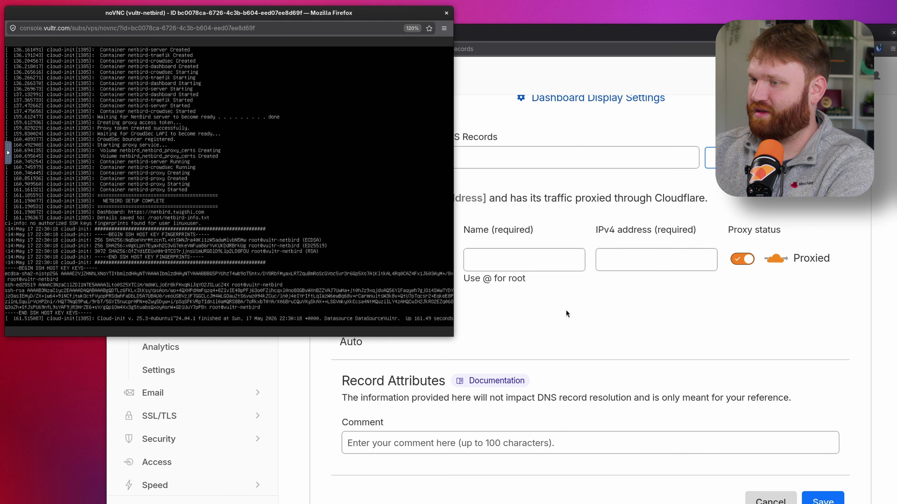
click(523, 300)
click(407, 257)
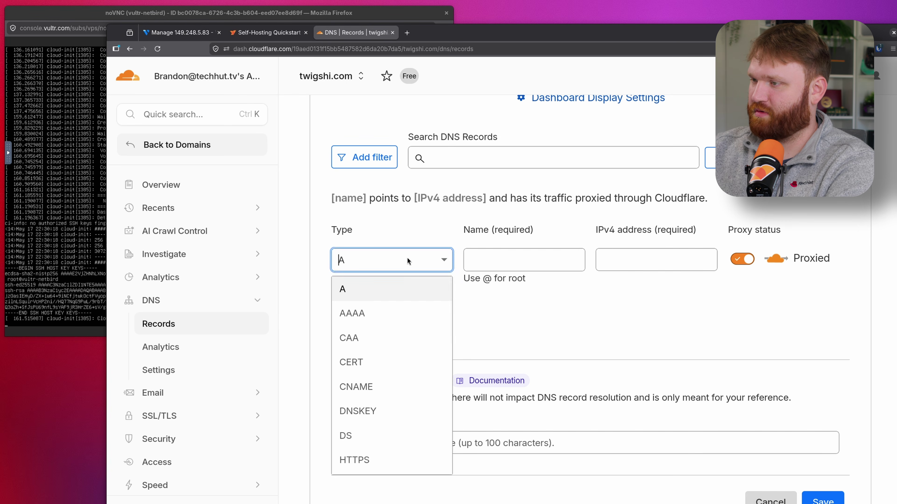
click(386, 379)
click(525, 254)
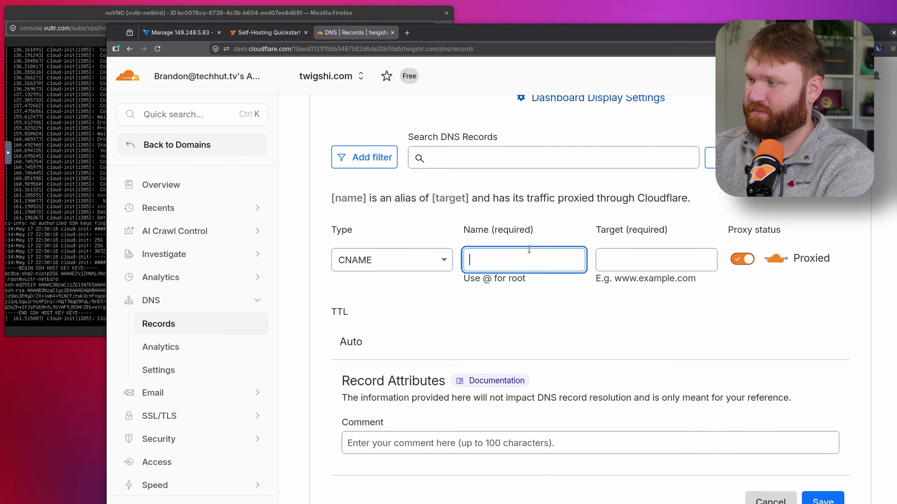
text(*)
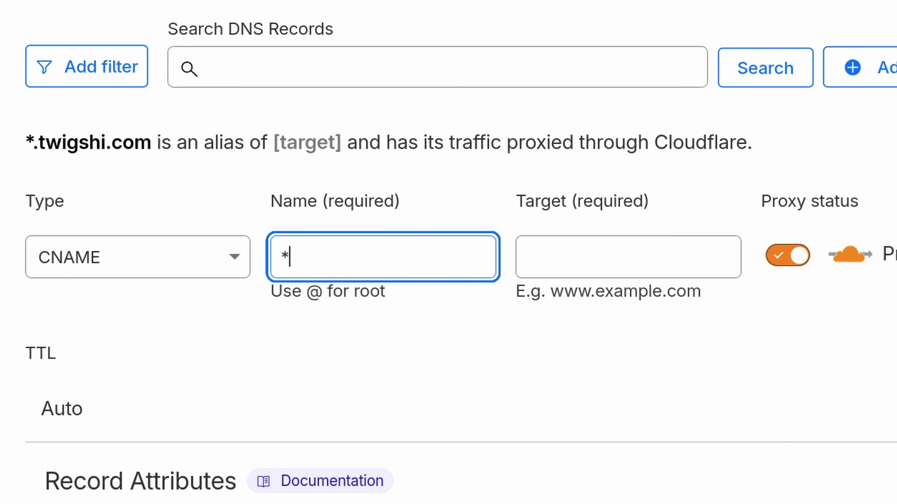
text(.netbird)
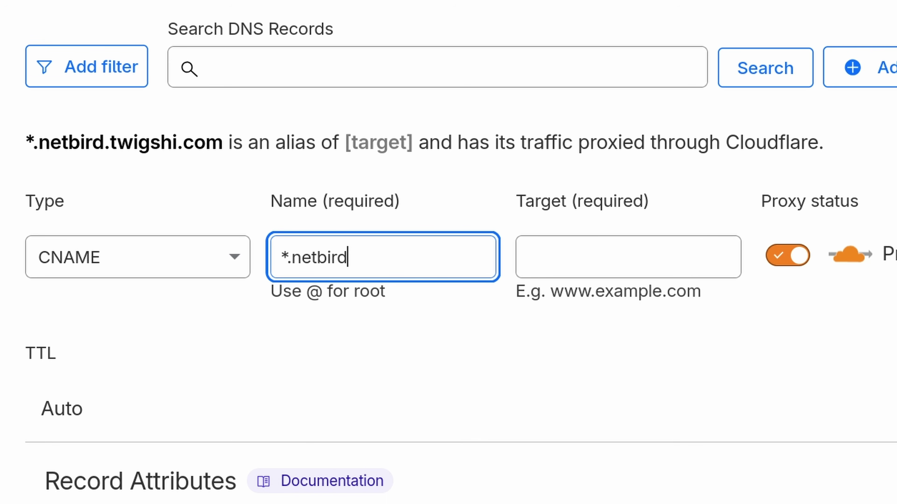
Point the CNAME record to netbird.twigshi.com, set it to DNS only and save it
click(616, 268)
text(netb)
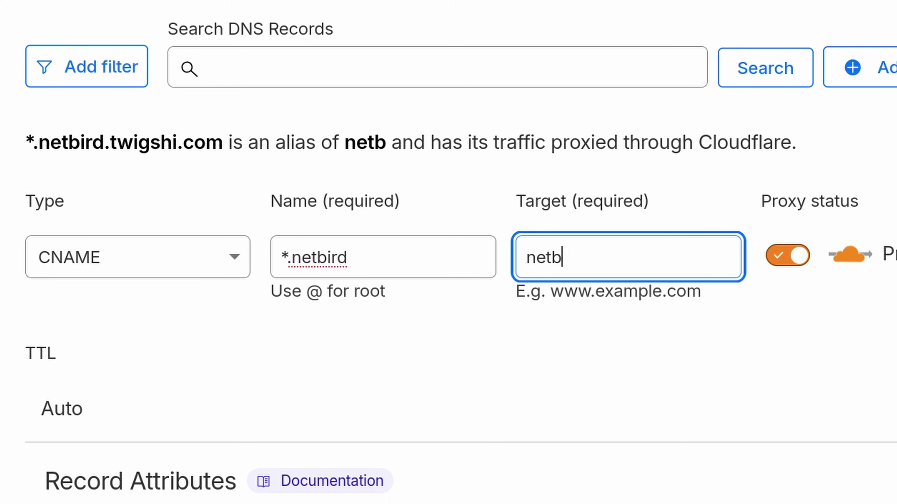
text(ird.twigshi.com)
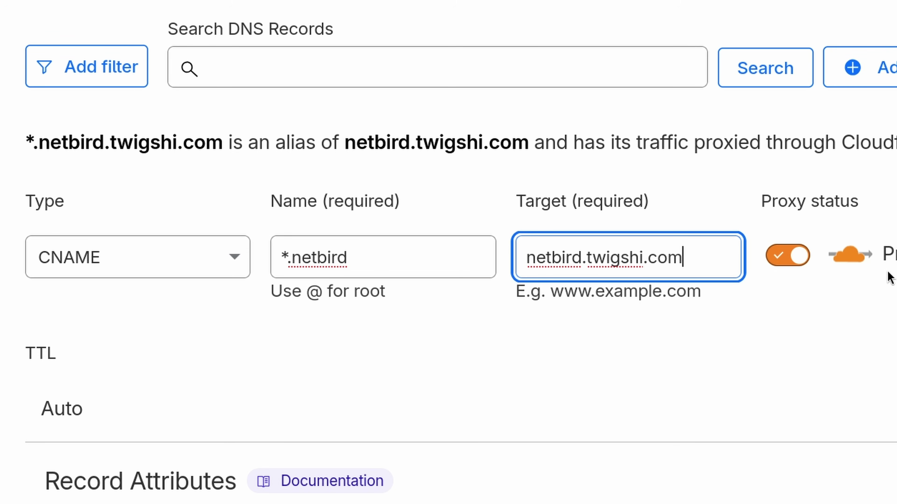
click(790, 259)
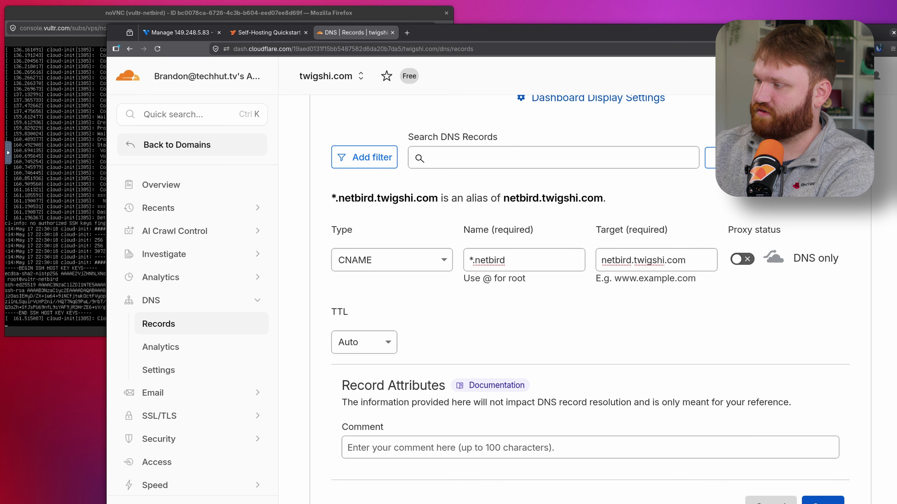
key(Return)
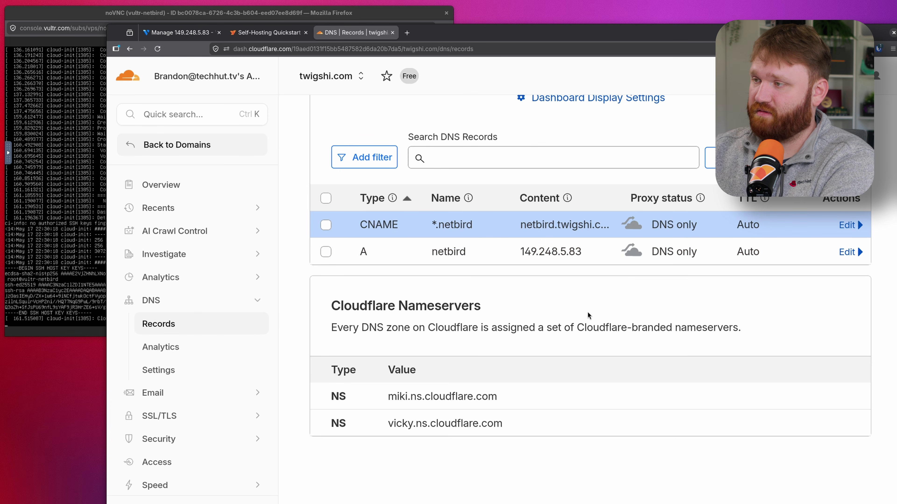
Review the server console output, close the console and go to netbird.twigshi.com in the browser
key(alt+Tab)
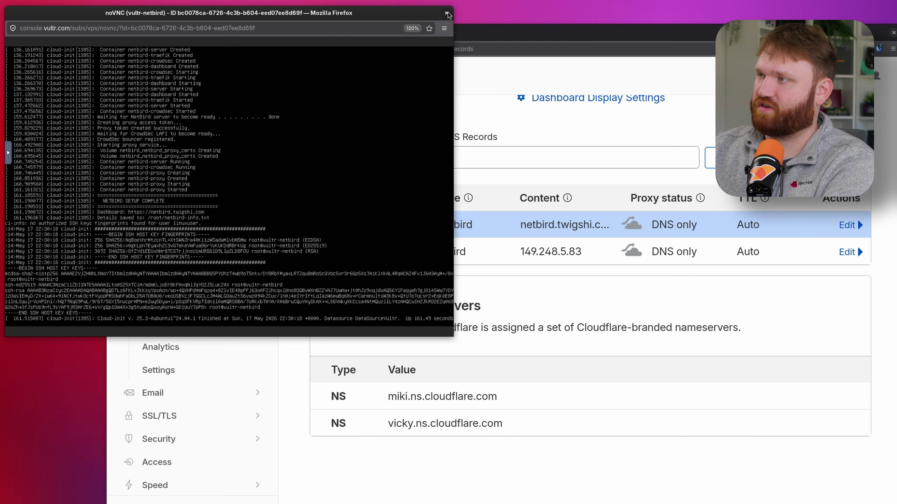
key(alt+Tab)
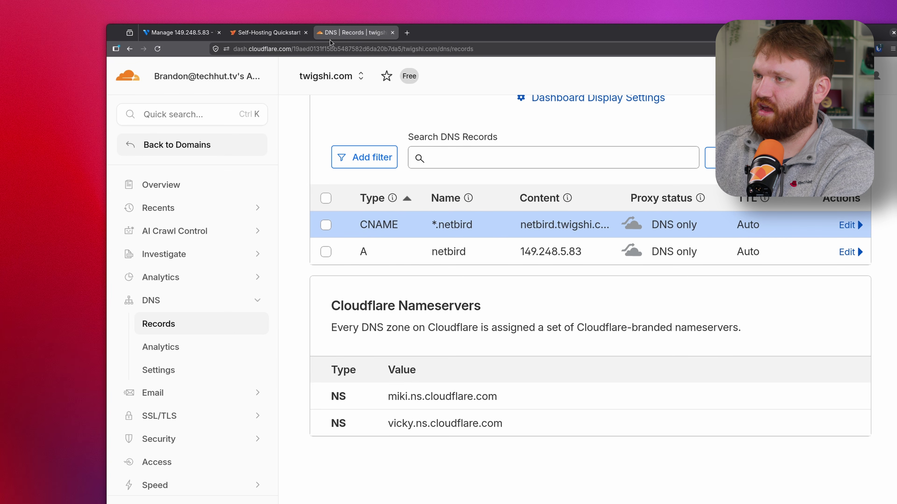
click(461, 48)
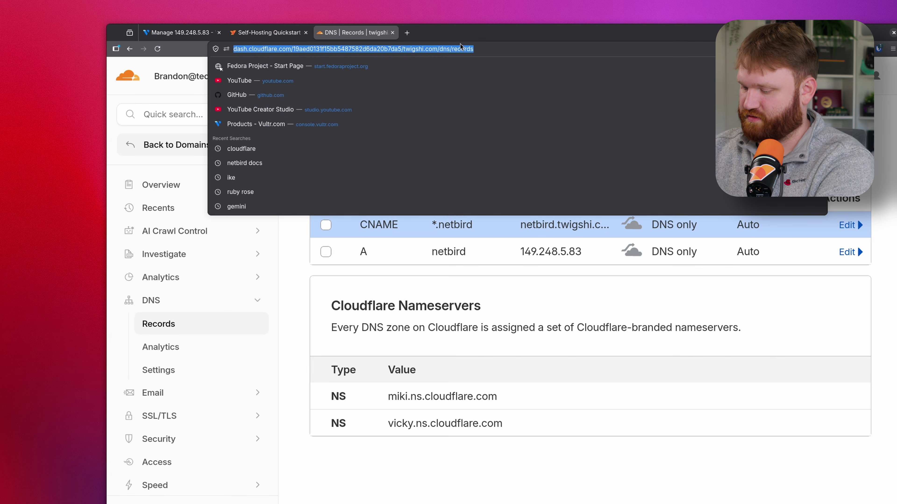
text(netbird.twigshi)
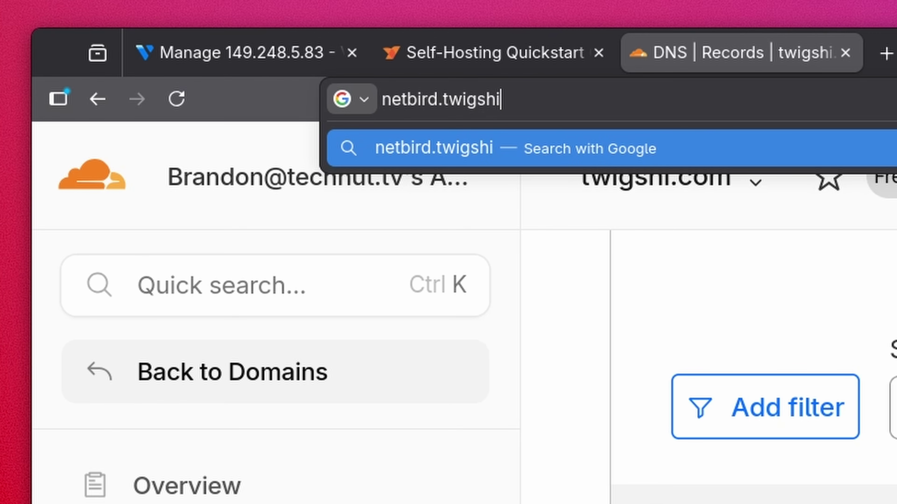
text(.com)
key(Return)
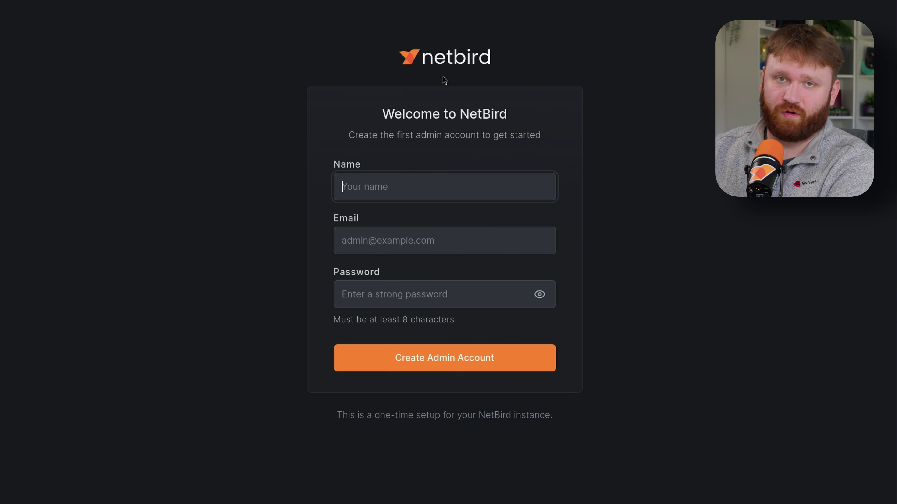
Create the first NetBird admin account with the admin's full name, e-mail and password
text(Br)
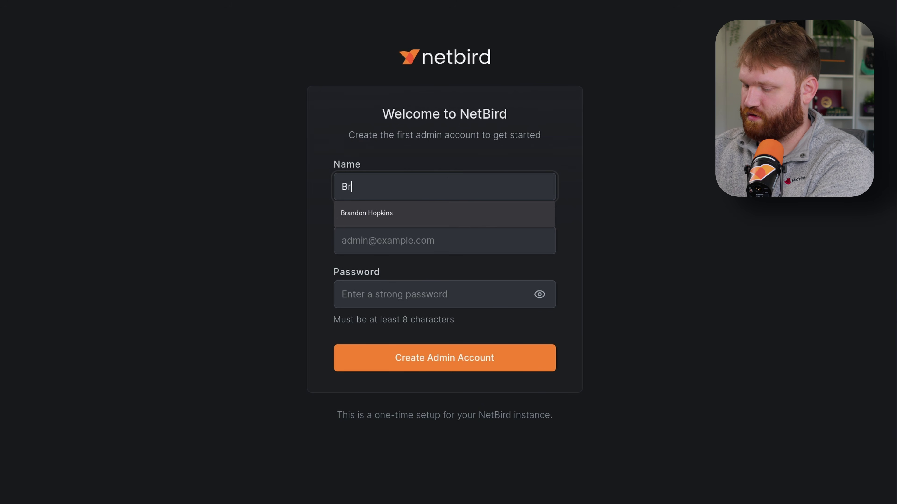
text(an)
key(Down)
key(Return)
key(Tab)
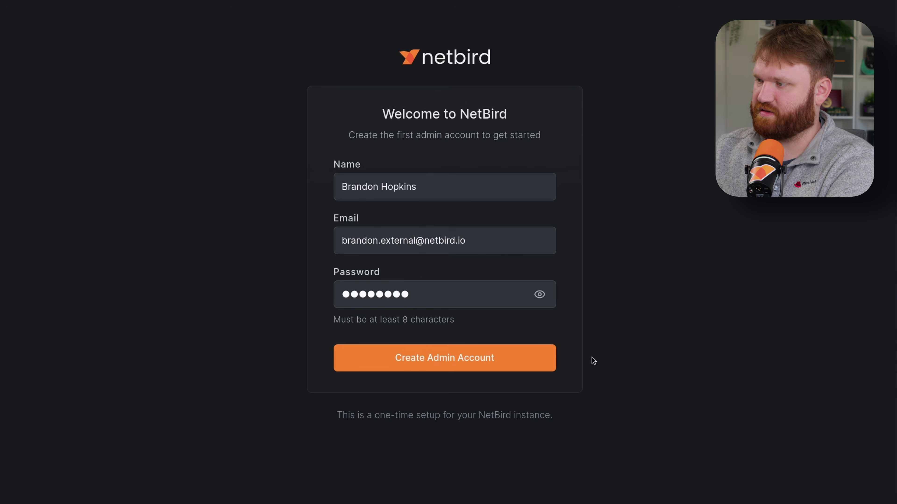
click(507, 368)
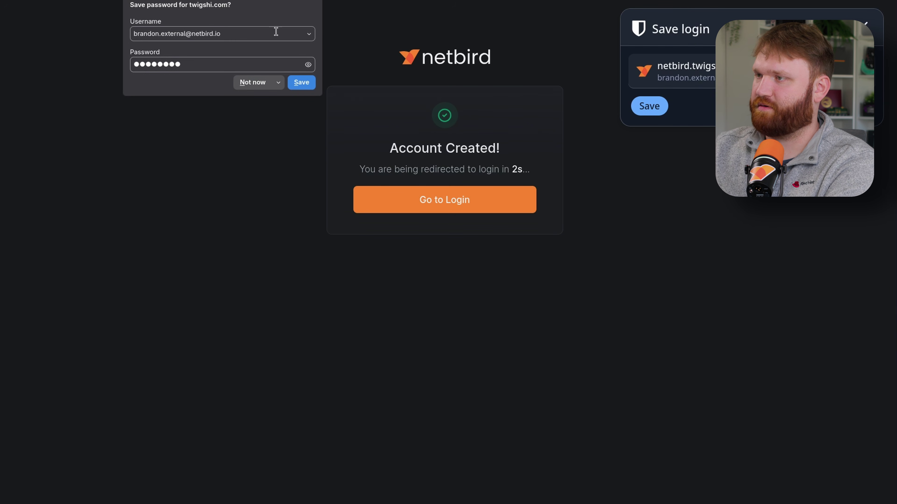
Save the login in the password manager and sign in with the admin's e-mail and password, declining the browser's own save offer
click(649, 106)
click(420, 279)
click(388, 306)
click(481, 384)
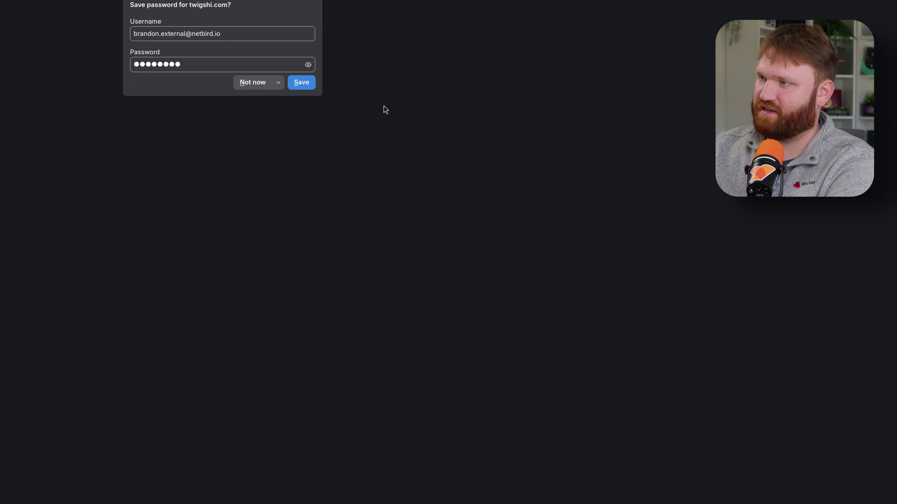
click(249, 82)
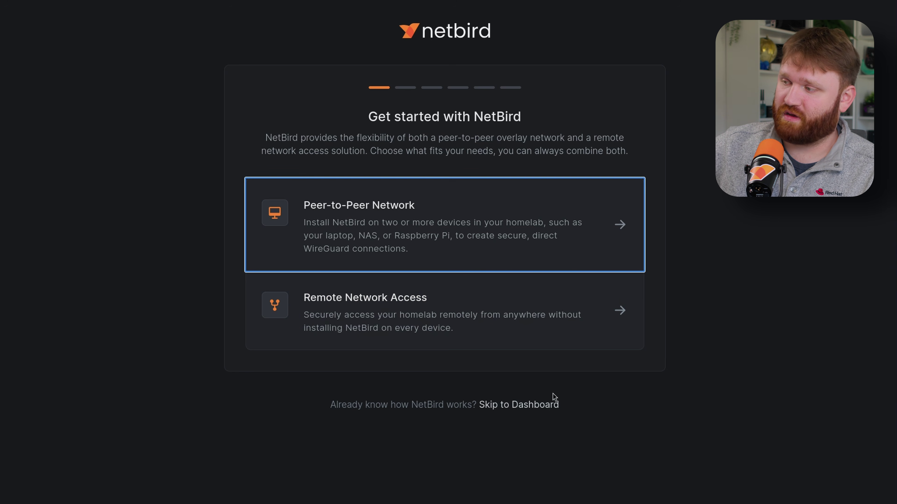
Skip the onboarding to reach the NetBird dashboard and dismiss the Reverse Proxy announcement banner
click(547, 404)
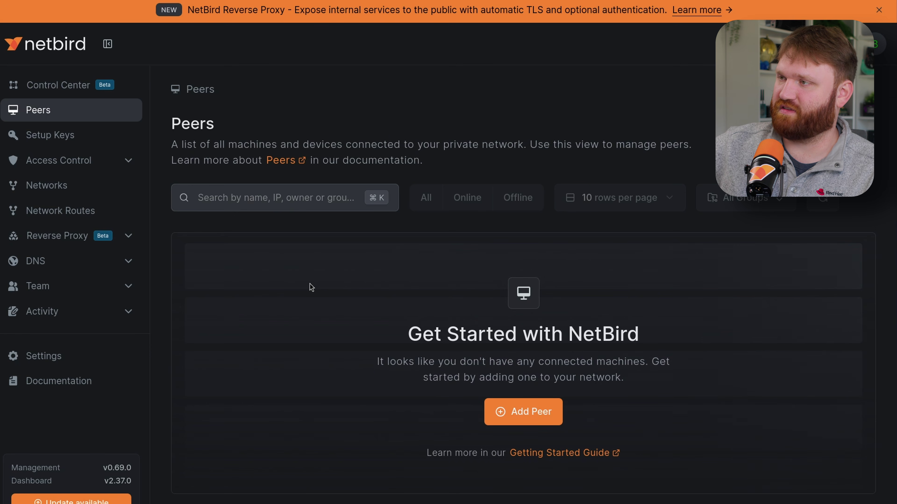
click(879, 10)
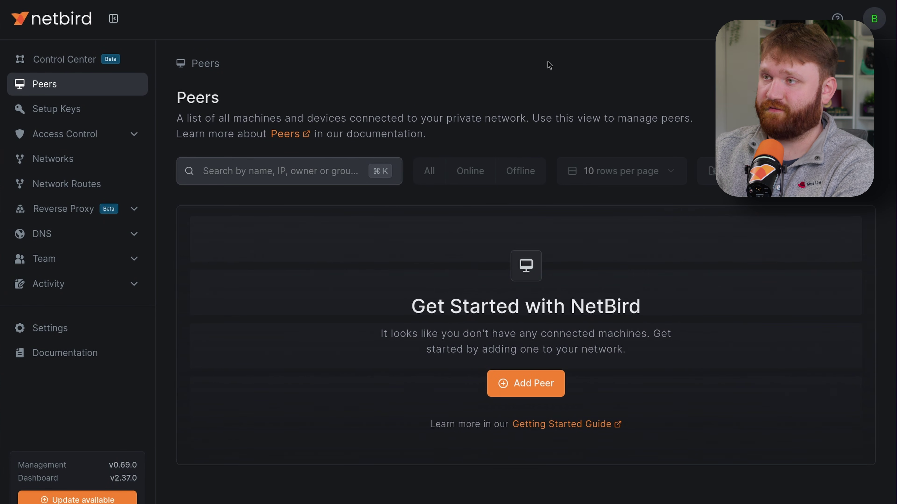
key(ctrl+alt+t)
drag(530, 65, 315, 13)
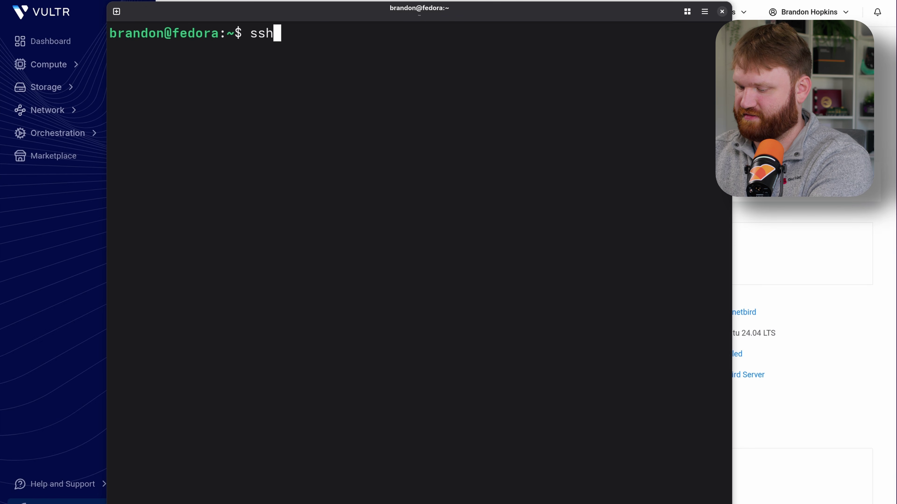
text(root@)
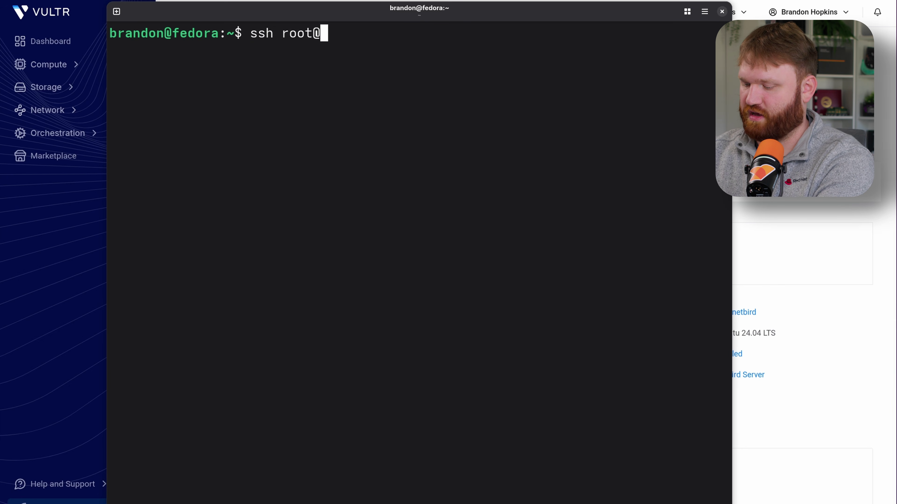
text(149.248.5.83)
key(Return)
text(yes)
key(Return)
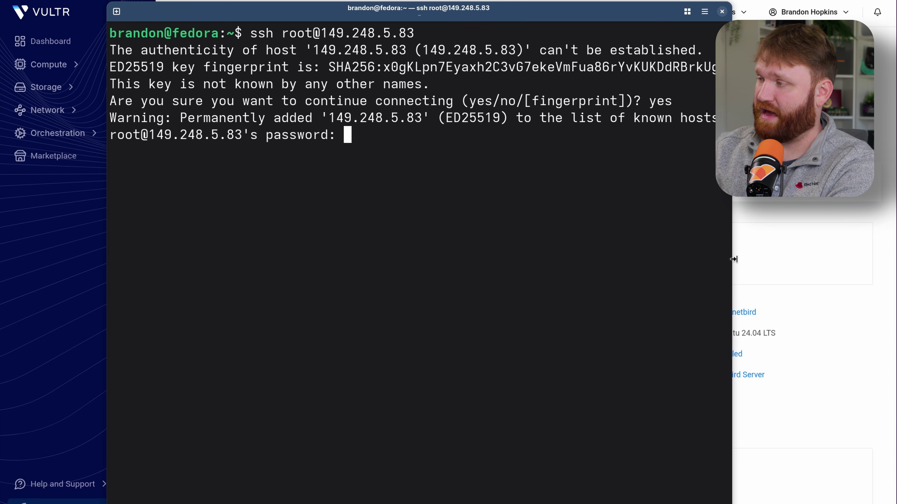
Copy the root password from the vultr-netbird server overview, paste it at the SSH password prompt and log in
key(alt+Tab)
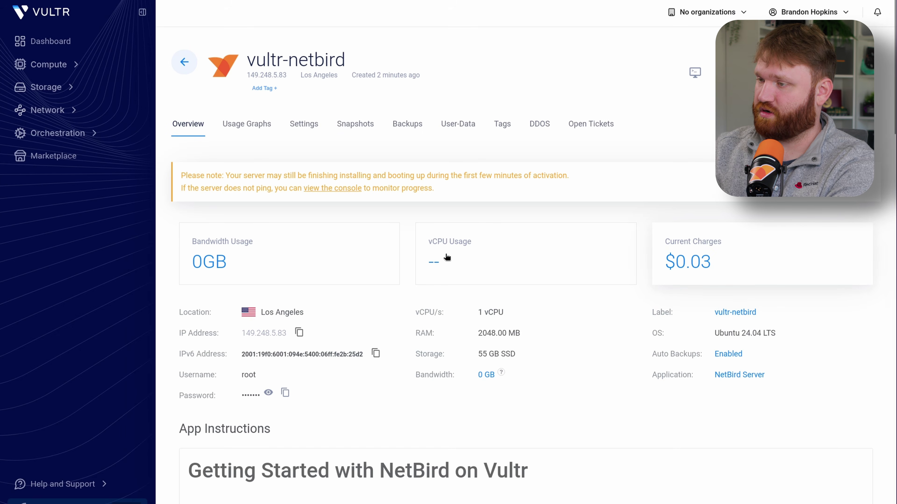
click(285, 393)
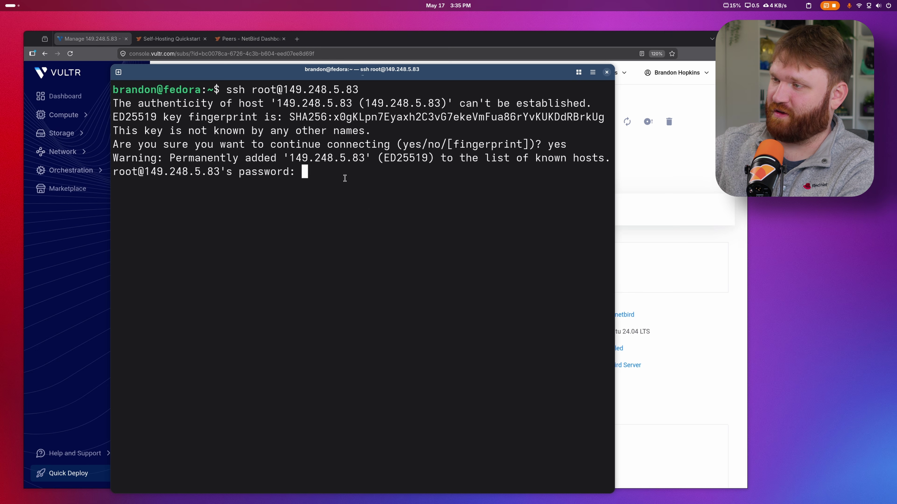
right_click(344, 178)
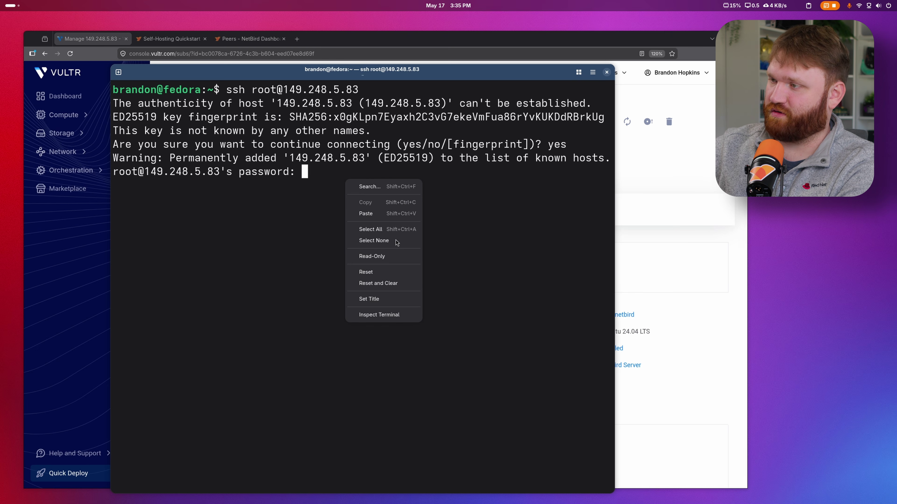
click(366, 213)
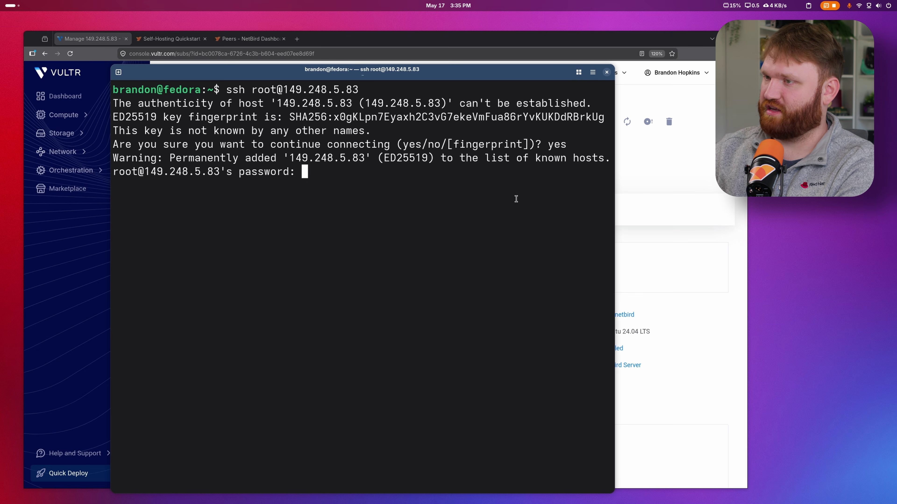
key(Return)
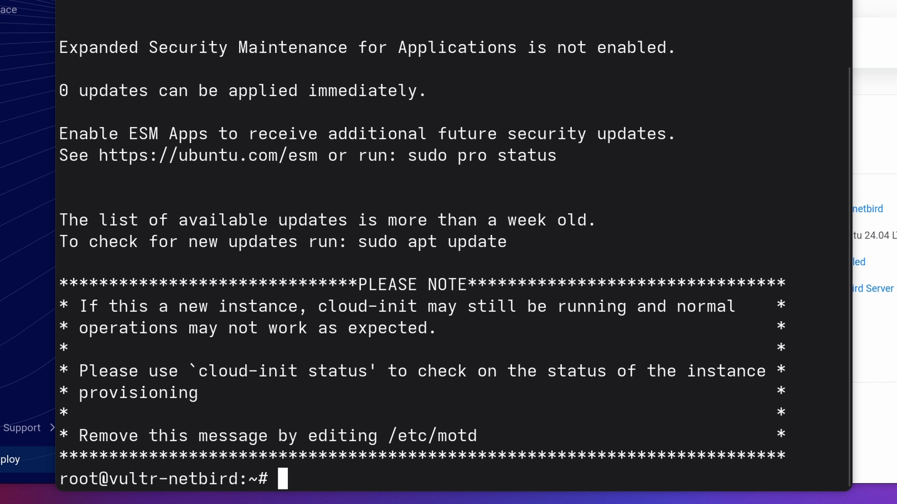
Change to the /opt/netbird/ directory on the server and list its files
text(cd )
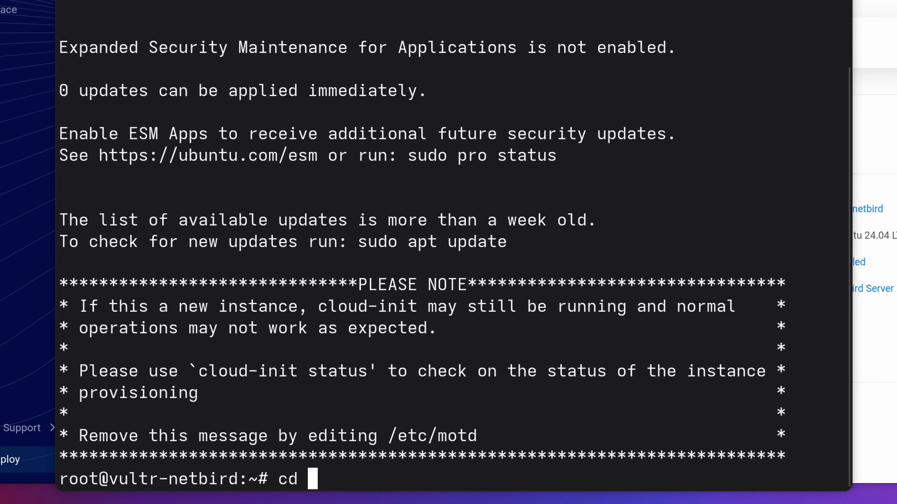
text(/opt/ne)
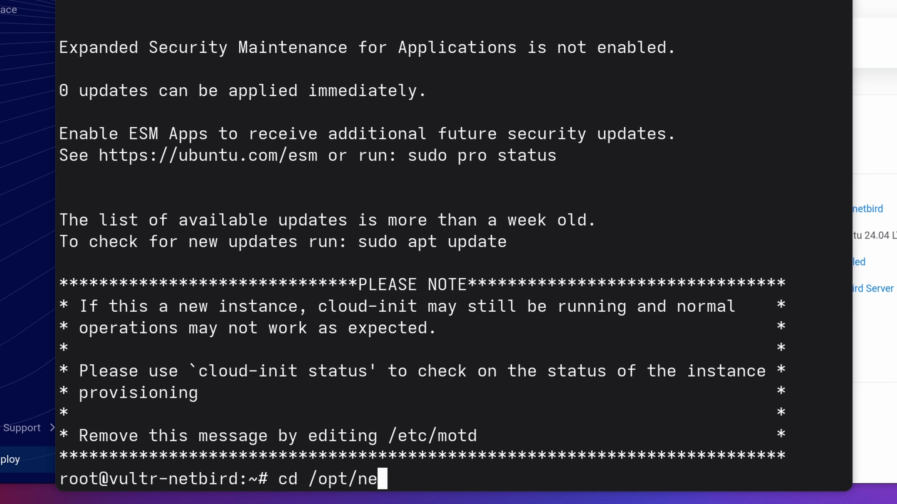
key(Tab)
key(Return)
text(l)
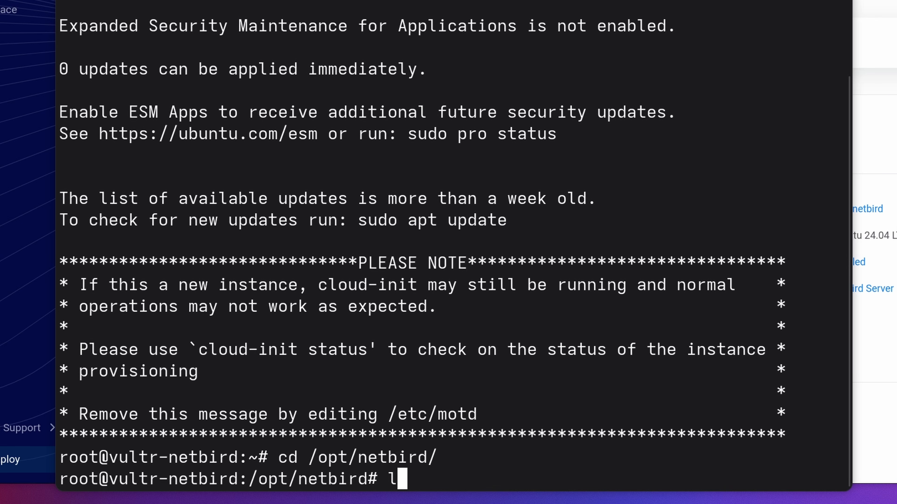
text(s)
key(Return)
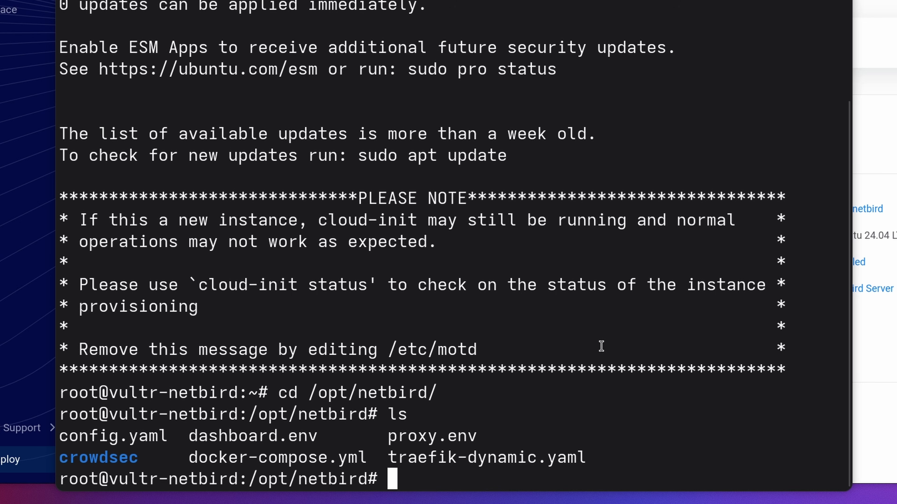
Update the NetBird containers with docker compose pull and docker compose up -d, and reload the NetBird dashboard in the browser
text(docker compose pull)
key(Return)
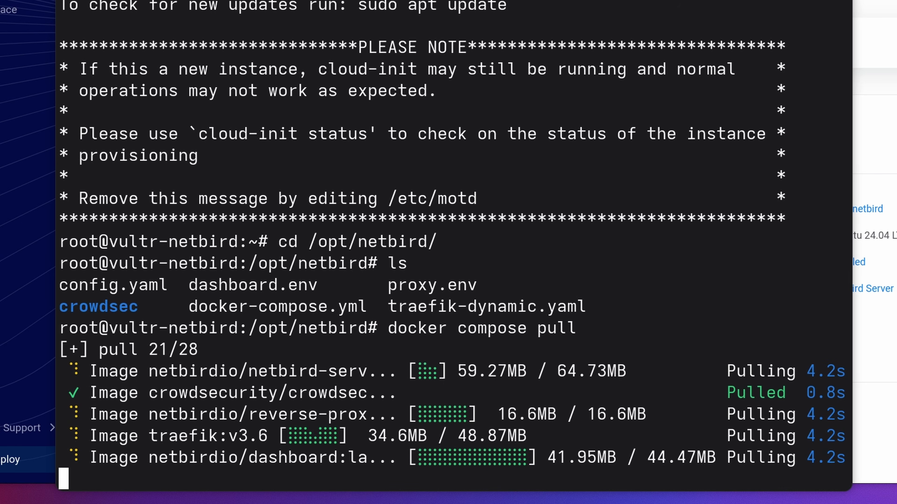
text(docker)
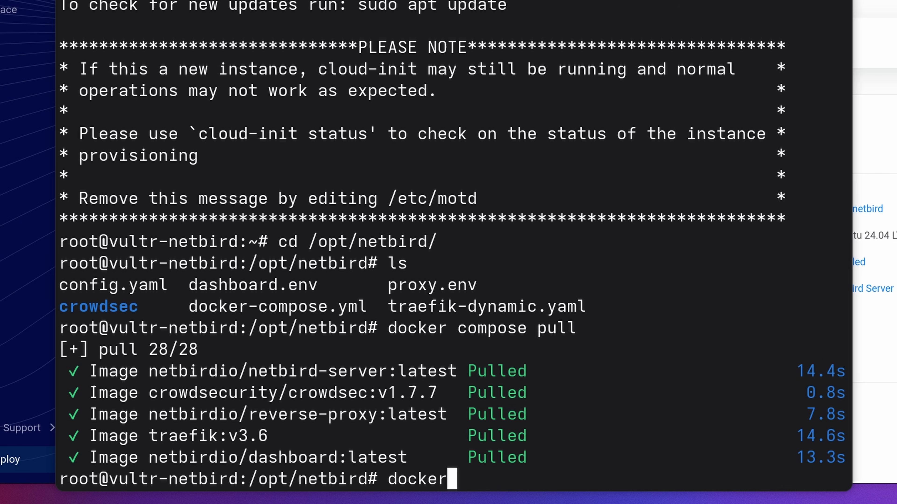
text( compose up -d)
key(Return)
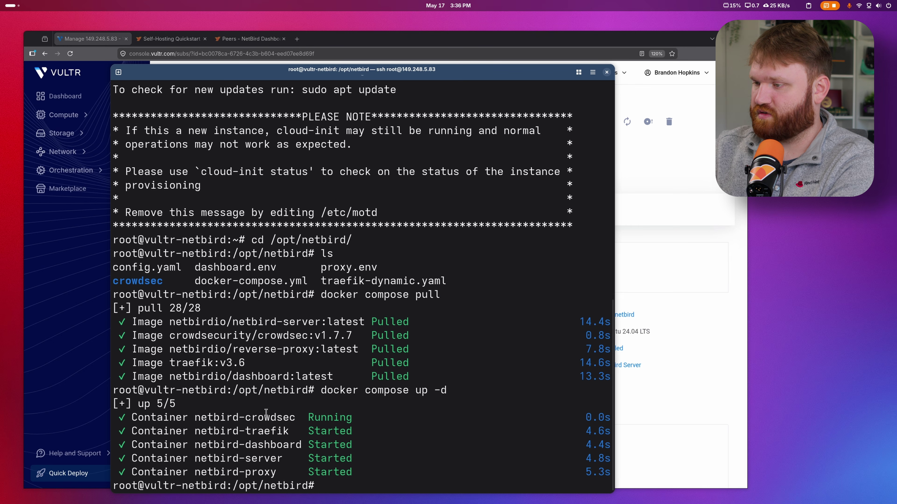
click(701, 244)
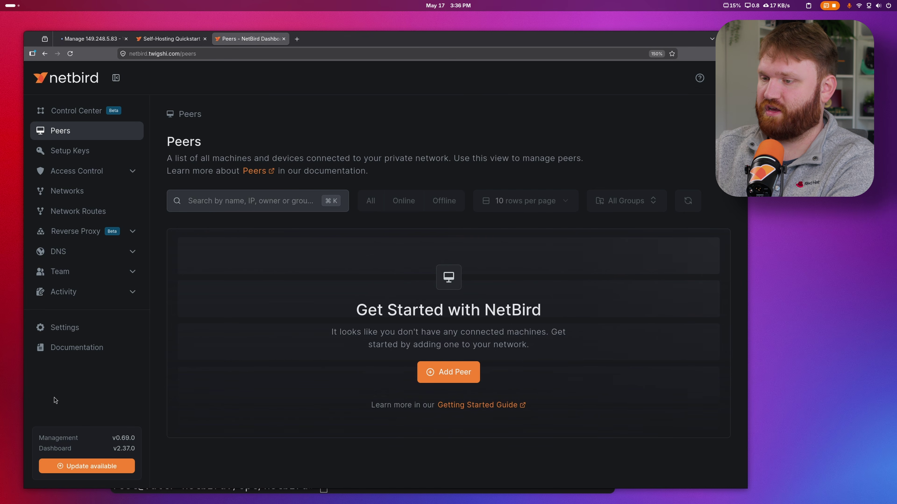
click(70, 56)
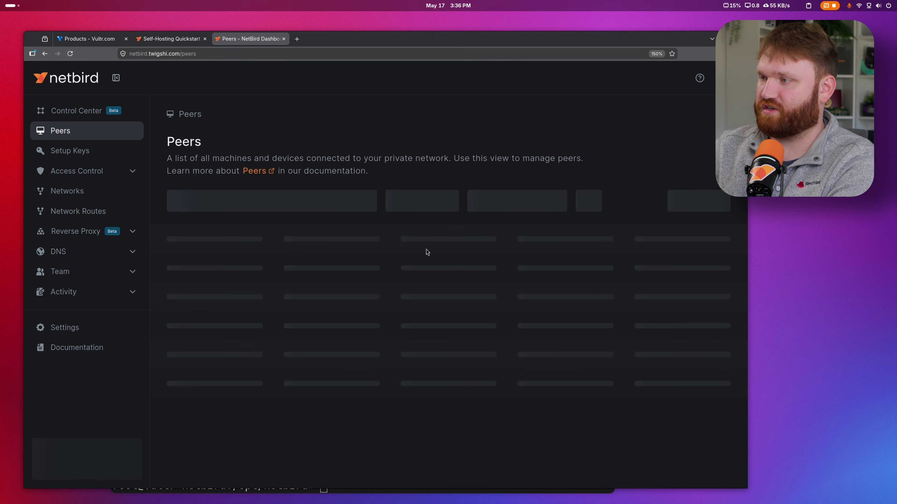